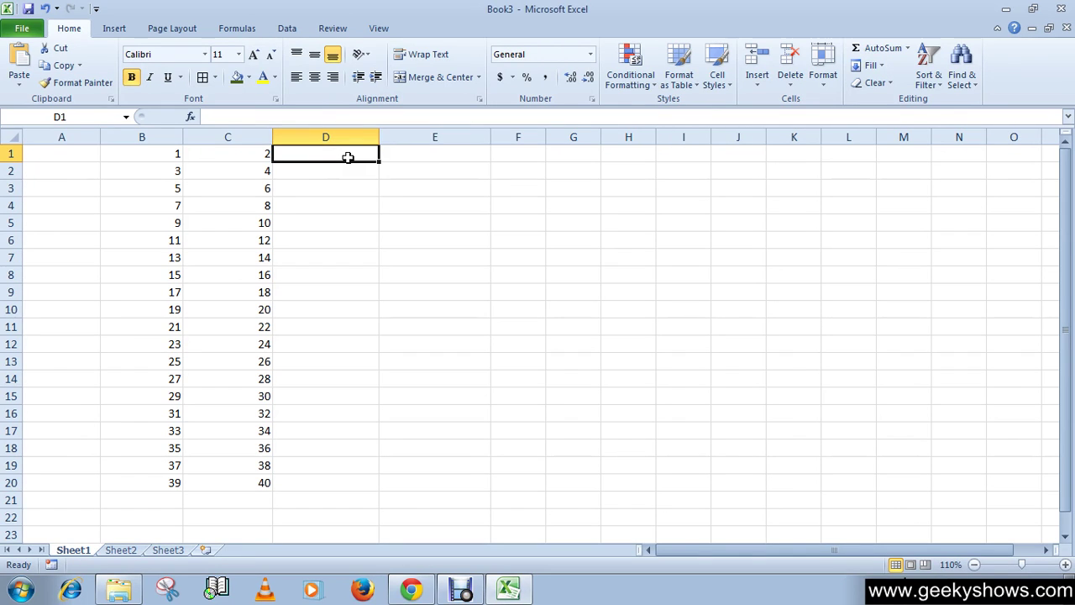
Enter =SUM(B1:C1) in D1 to total B1 and C1 as 3, with bold turned off.
click(139, 156)
click(218, 138)
click(315, 154)
text(=)
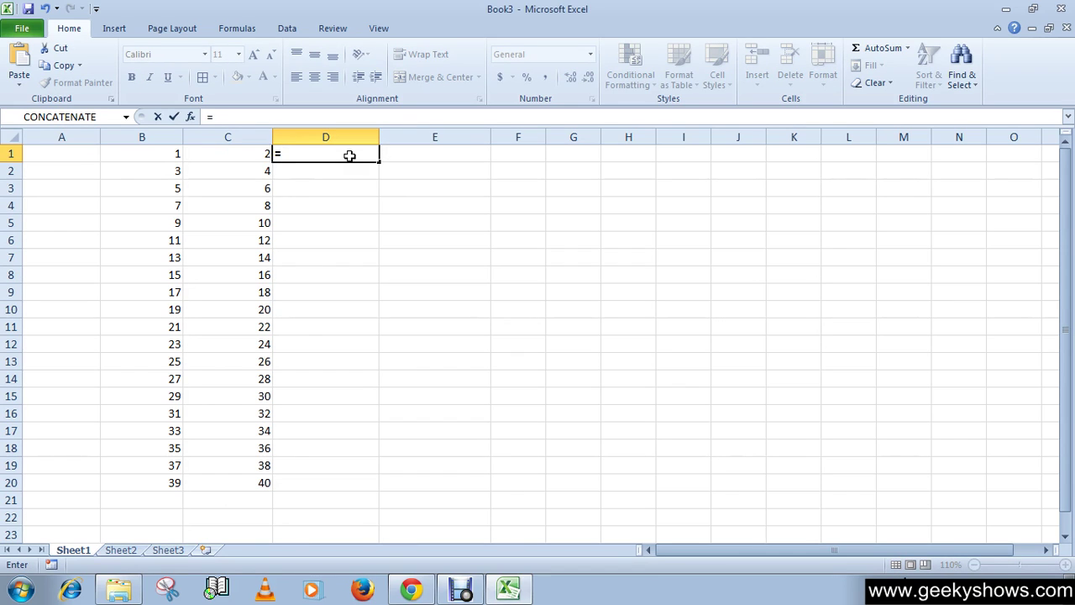
text(sum)
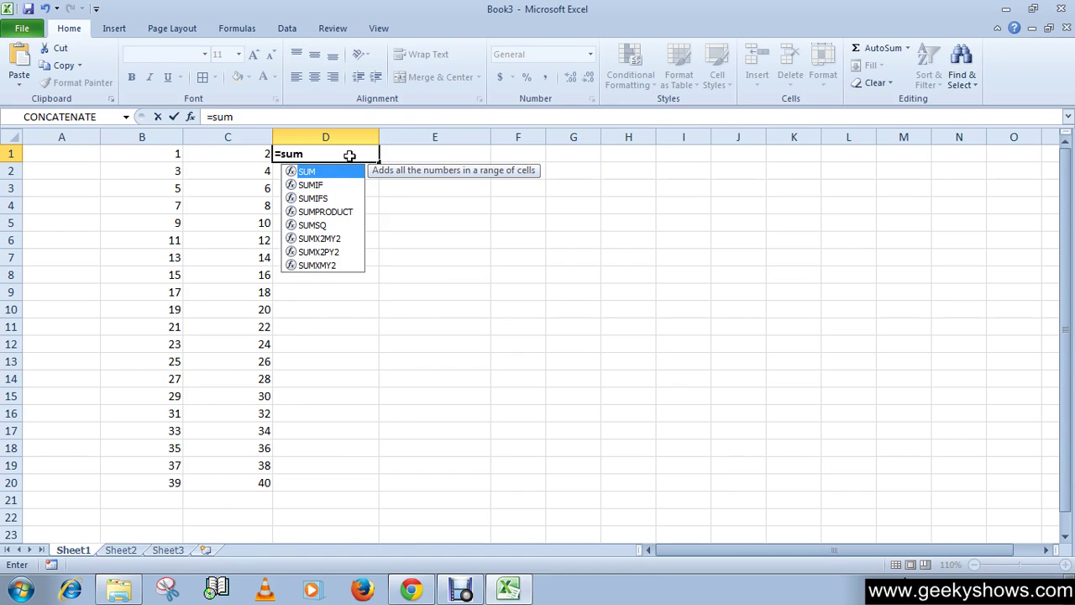
text(()
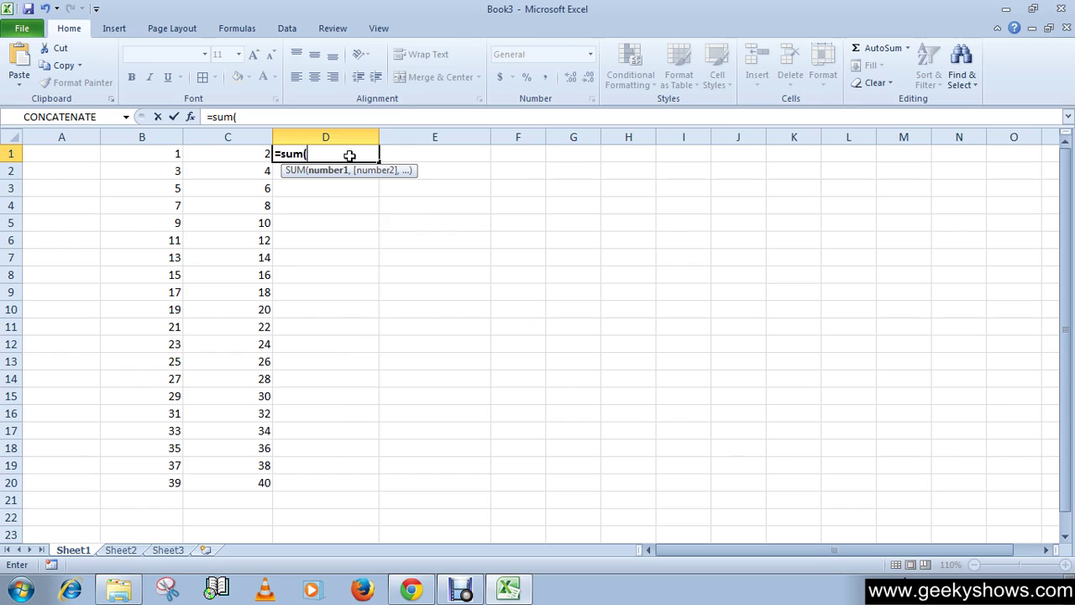
drag(179, 161, 233, 155)
text())
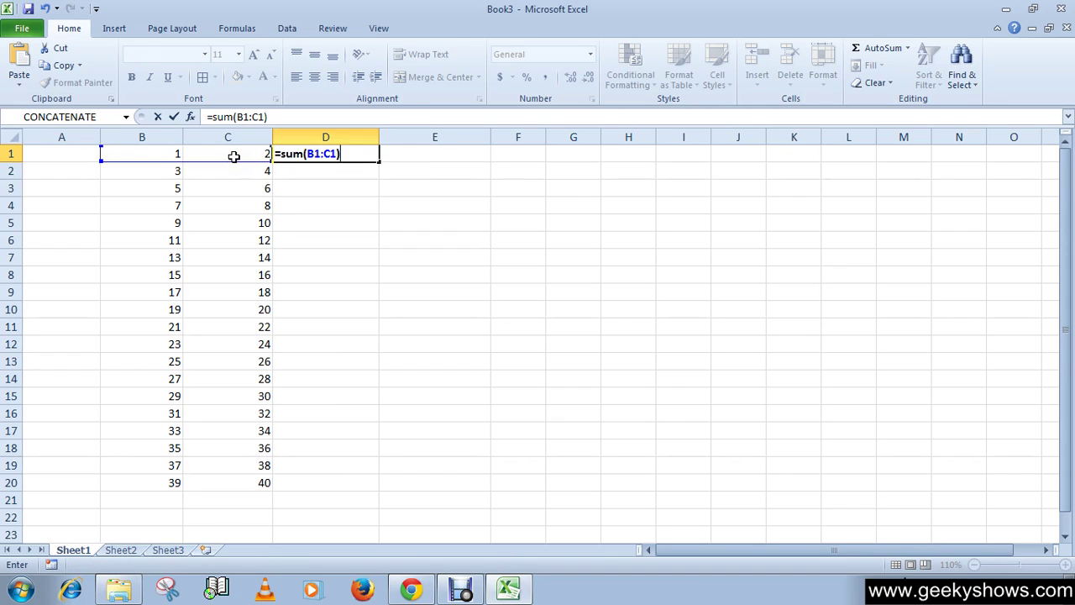
key(Return)
click(372, 153)
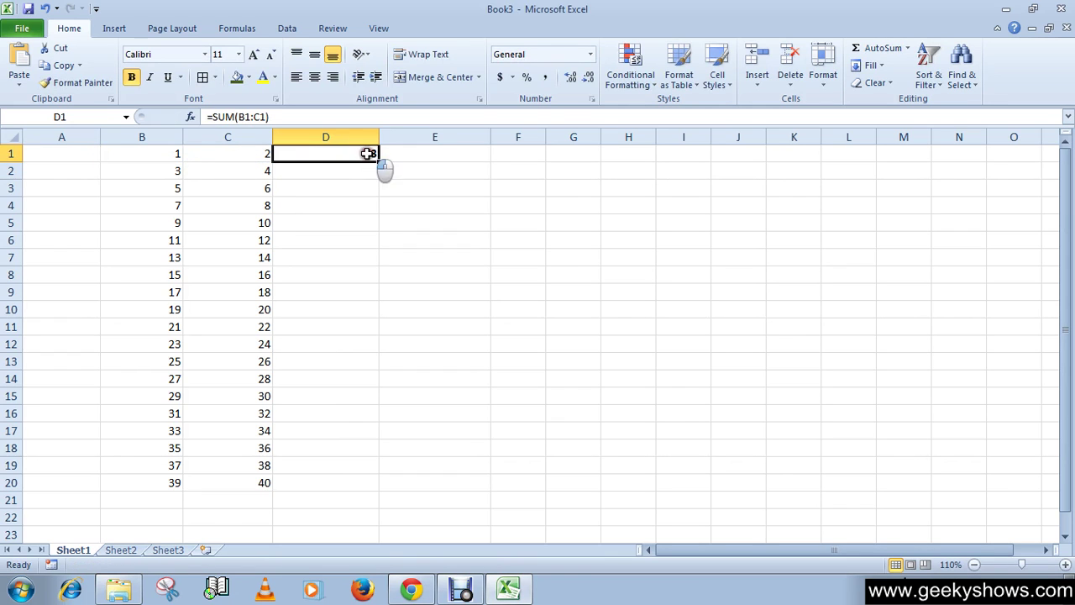
click(132, 78)
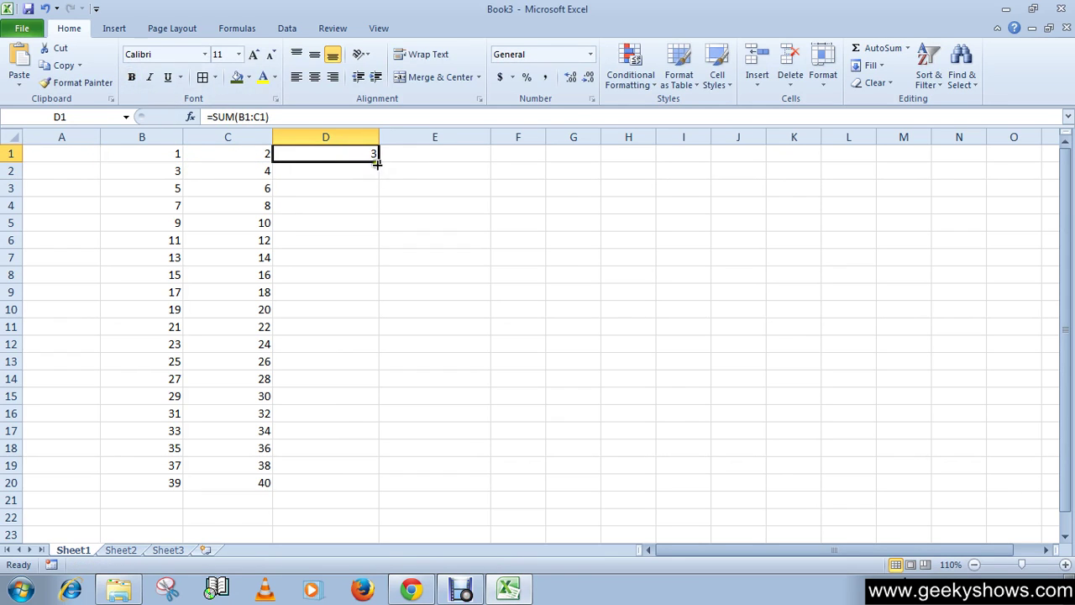
Fill D1's SUM formula down to D20 (totals 3 to 79) and select D1:D20.
drag(380, 163, 379, 494)
click(432, 258)
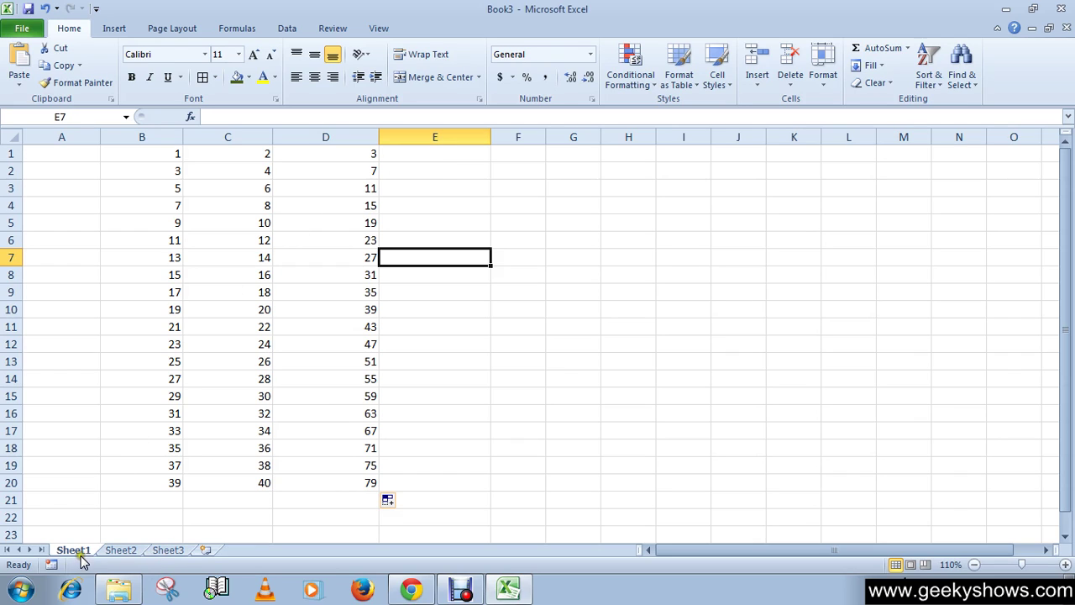
drag(369, 155, 367, 480)
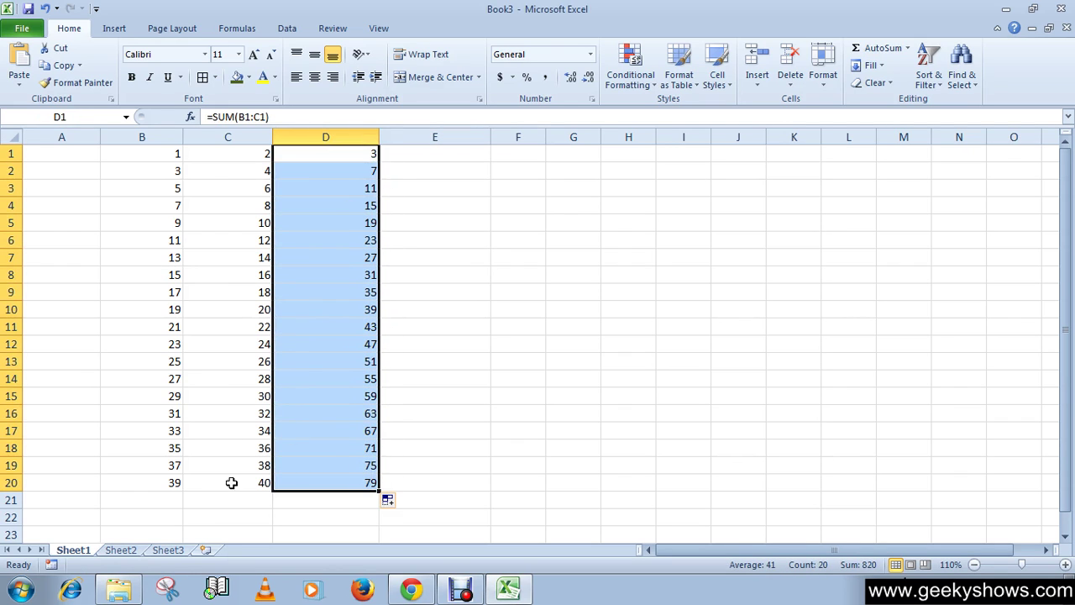
click(167, 550)
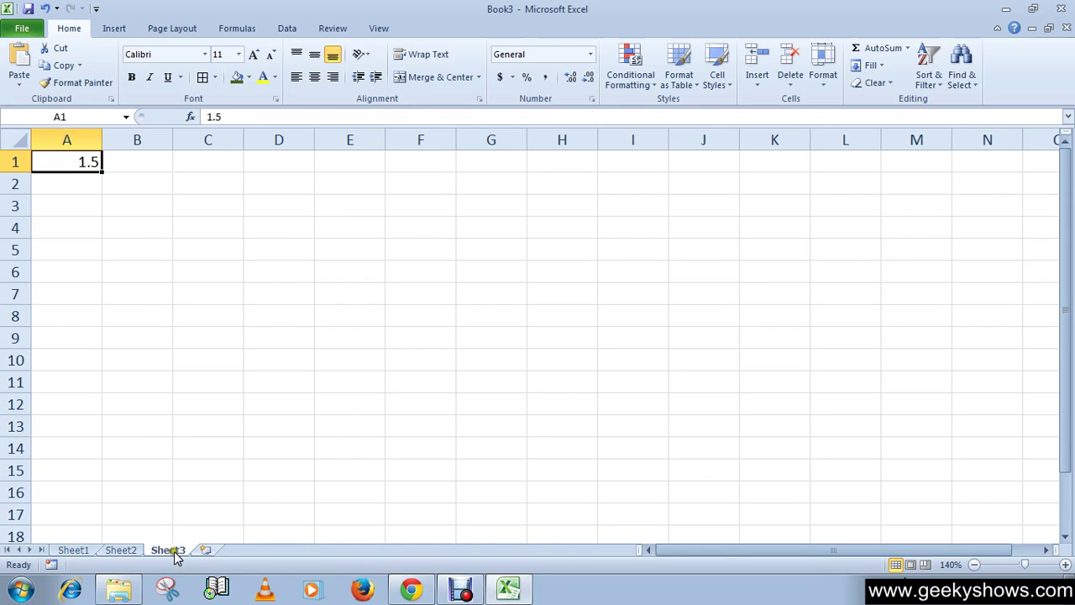
click(73, 550)
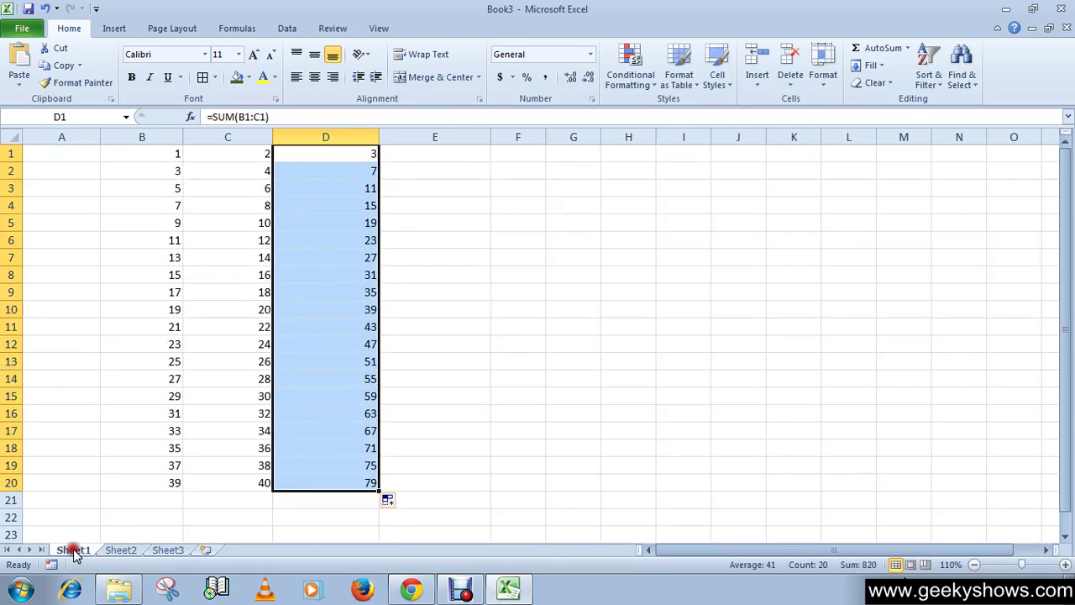
click(437, 158)
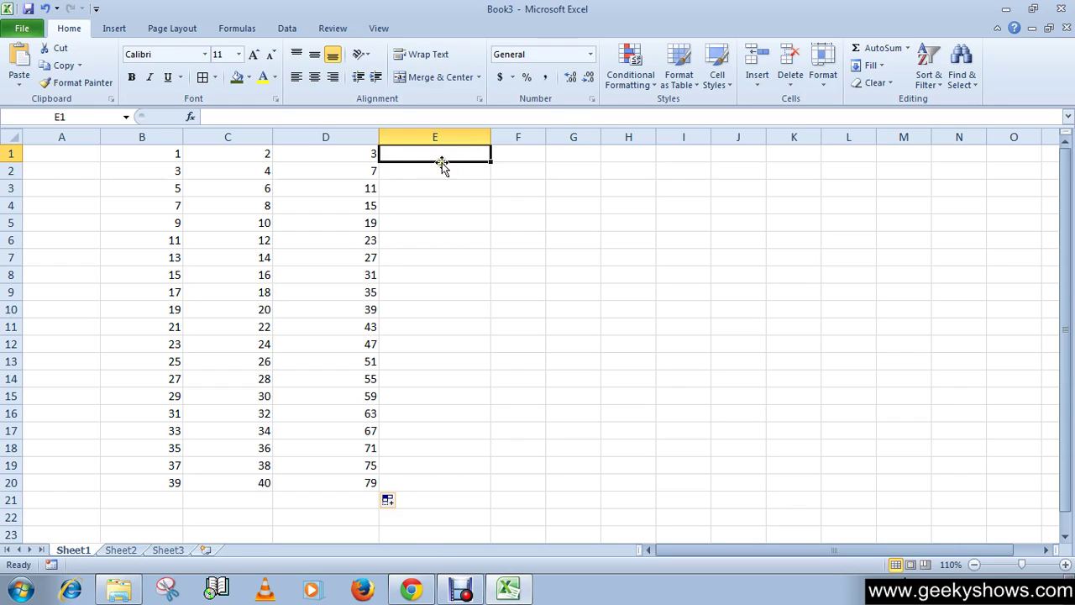
Enter =D1*Sheet3!$A$1 in E1 so it multiplies D1 by Sheet3's A1, showing 4.5.
text(=)
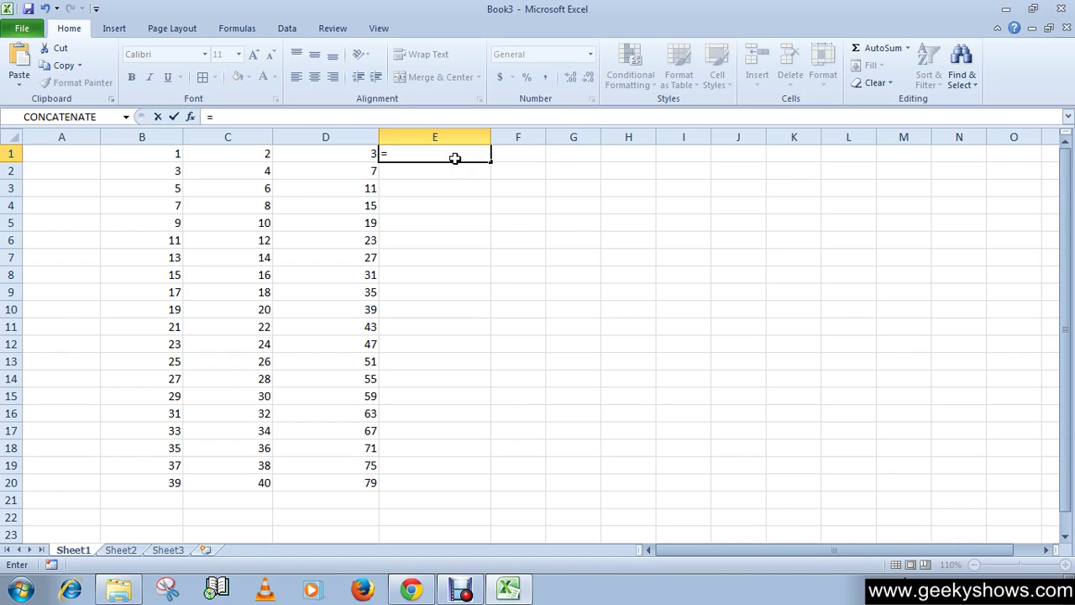
text(m)
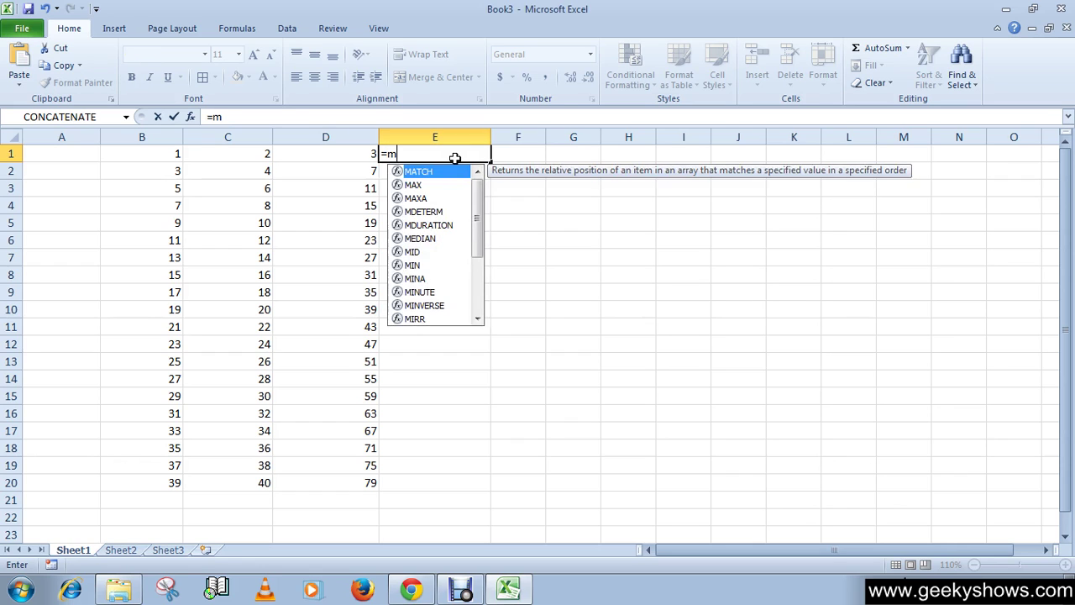
text(u)
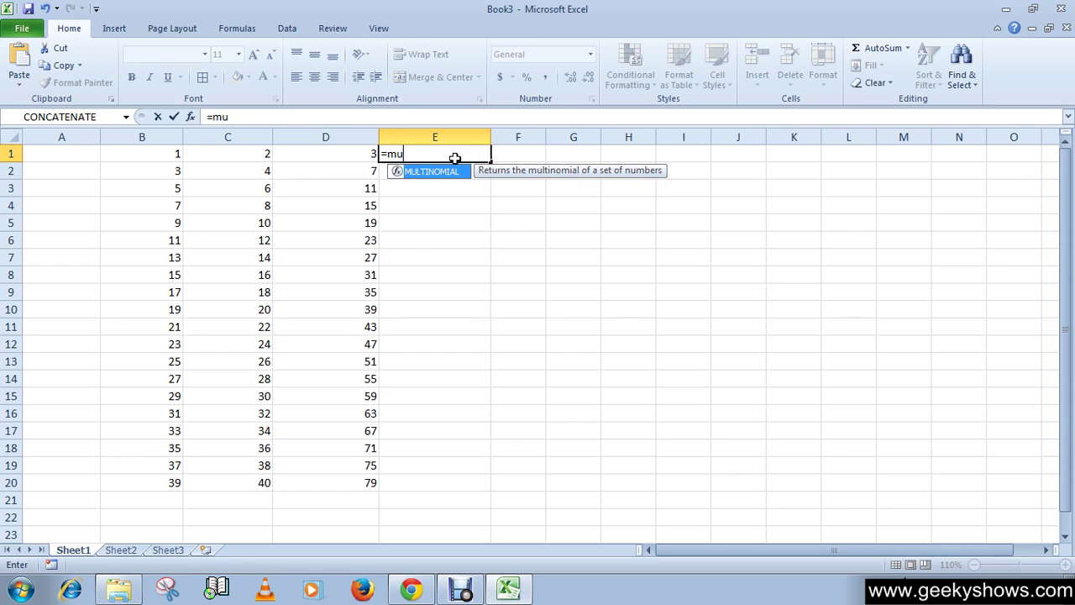
key(BackSpace)
key(BackSpace)
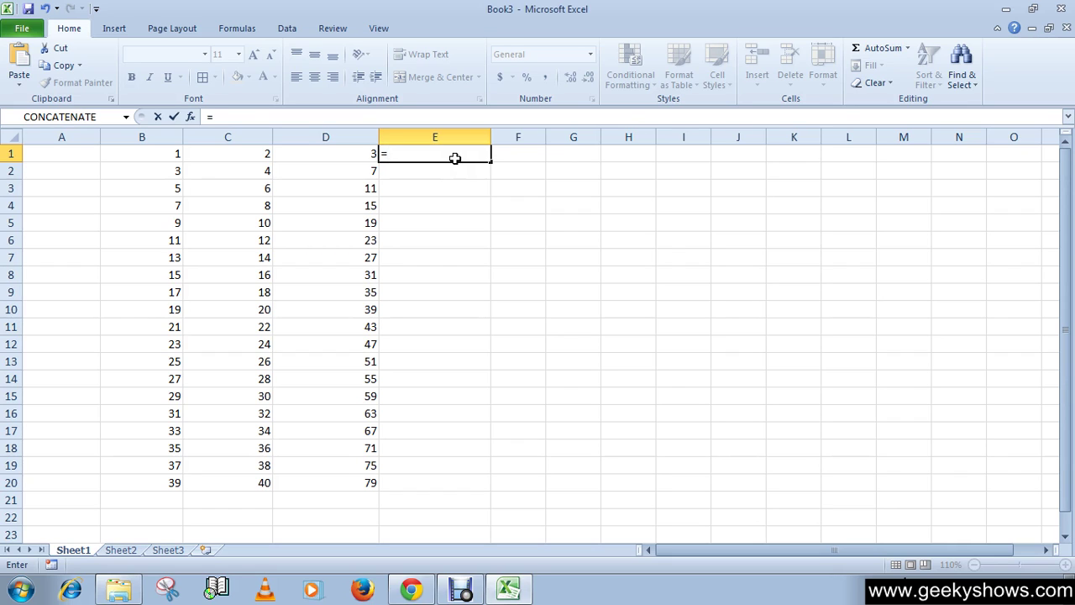
text(d)
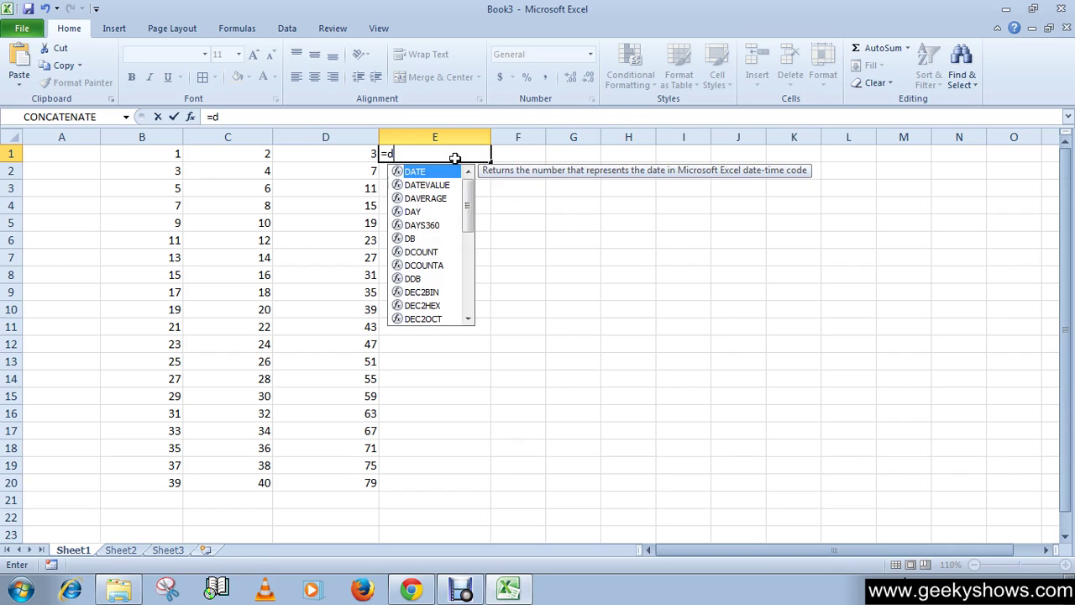
text(1)
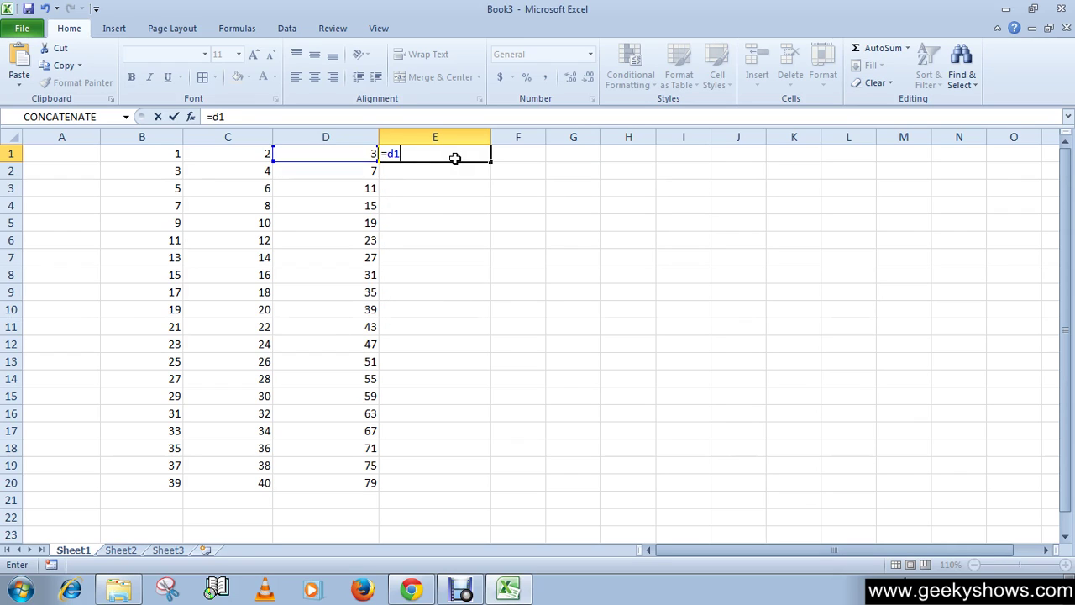
text(*)
text(s)
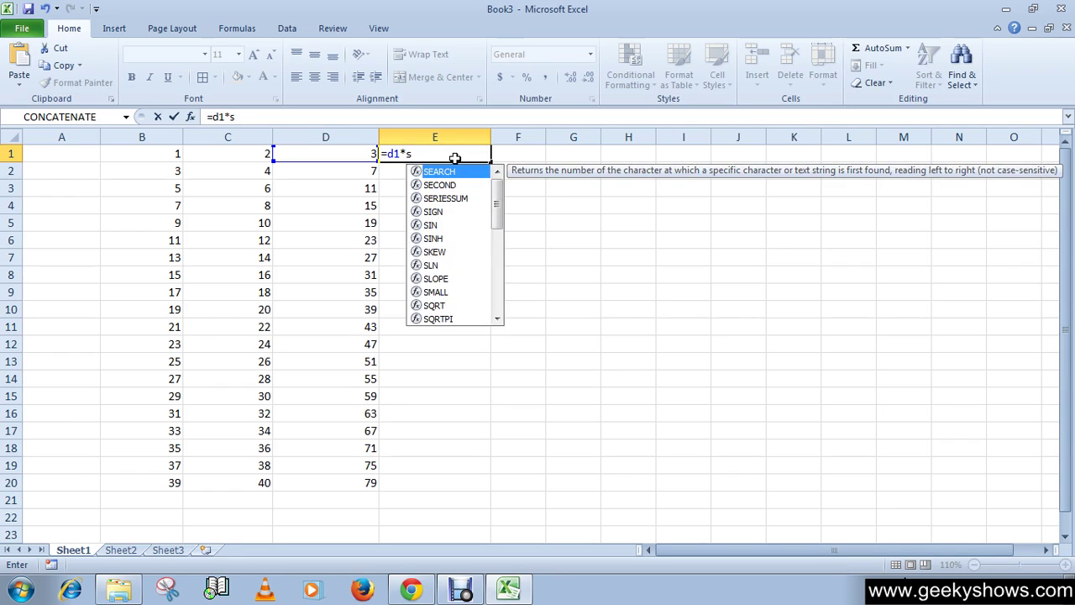
text(heet)
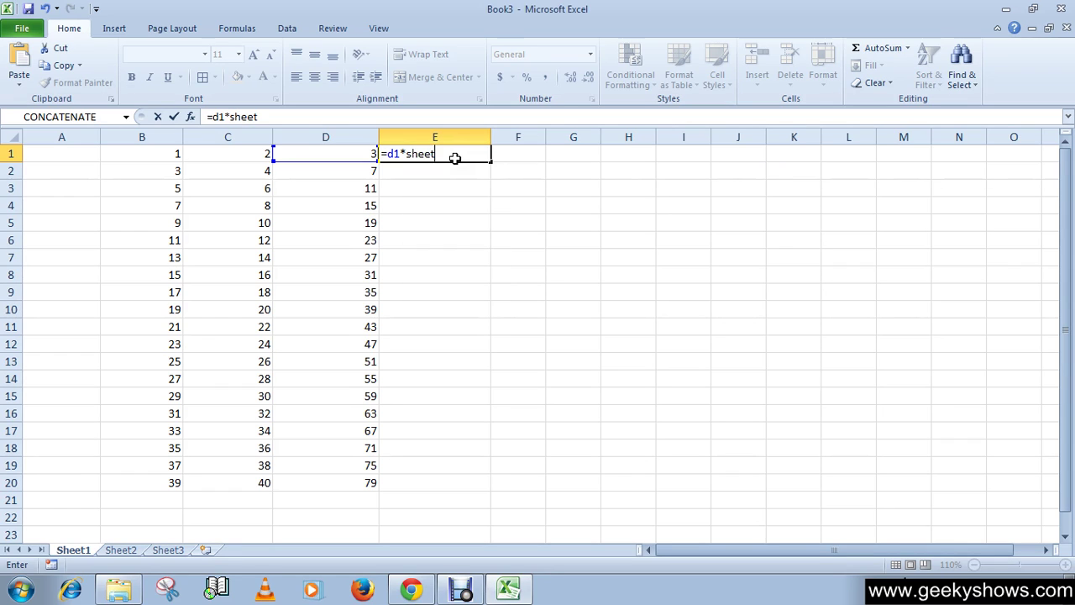
text(3!)
text($A$1A$1)
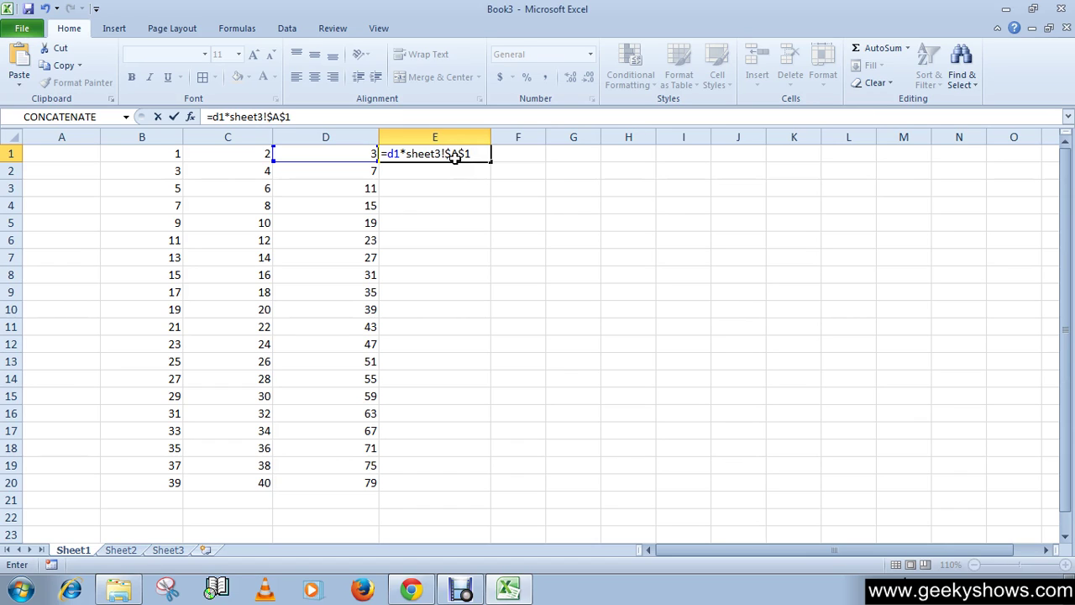
key(Return)
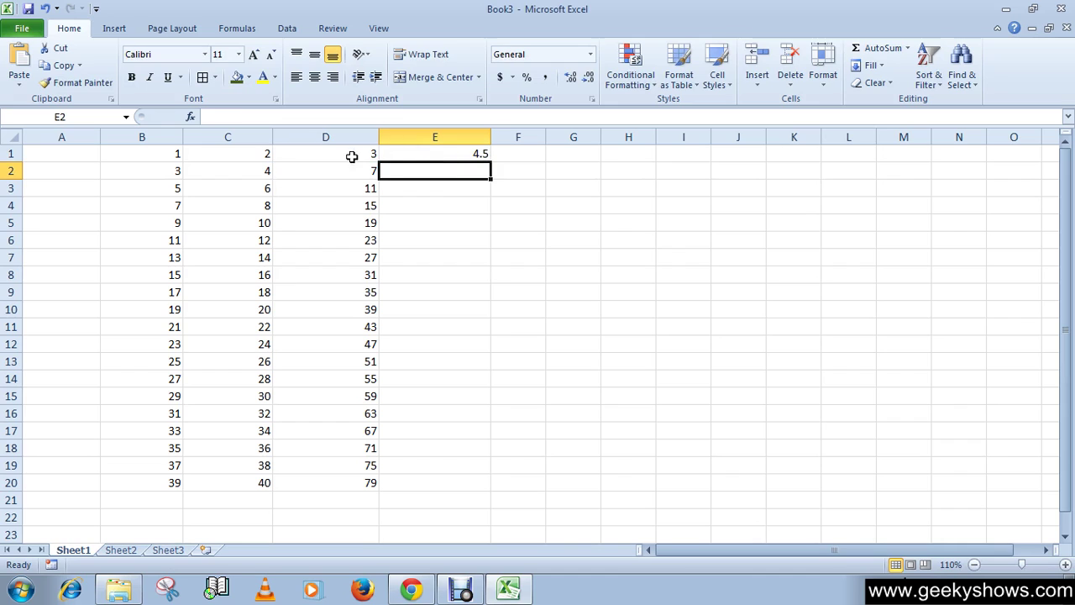
After checking Sheet3, fill E1's absolute formula to E20 (4.5 to 118.5) and widen column F.
click(153, 549)
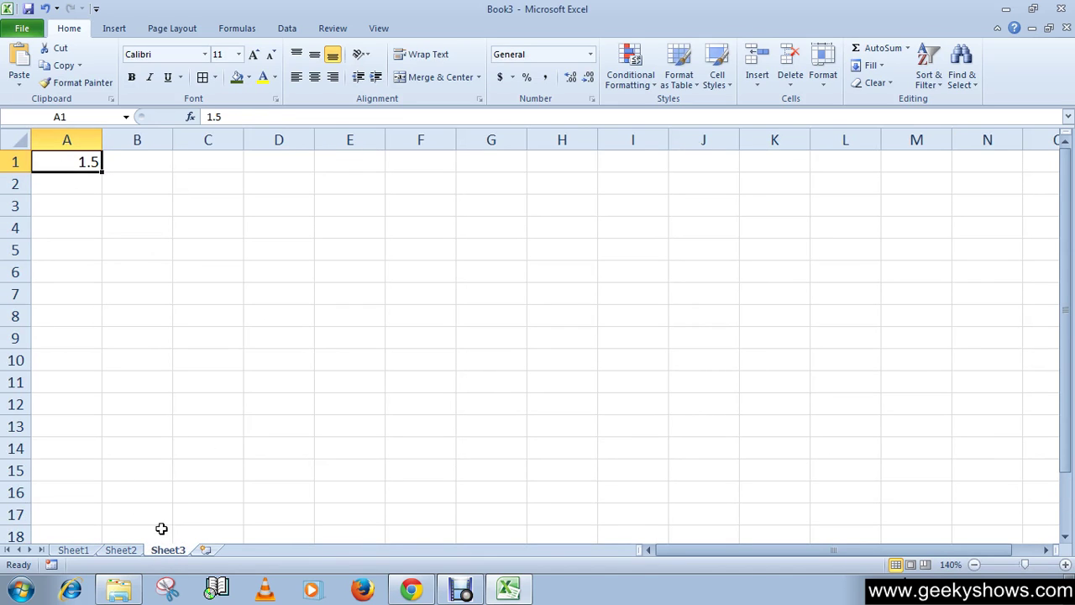
click(73, 550)
click(481, 153)
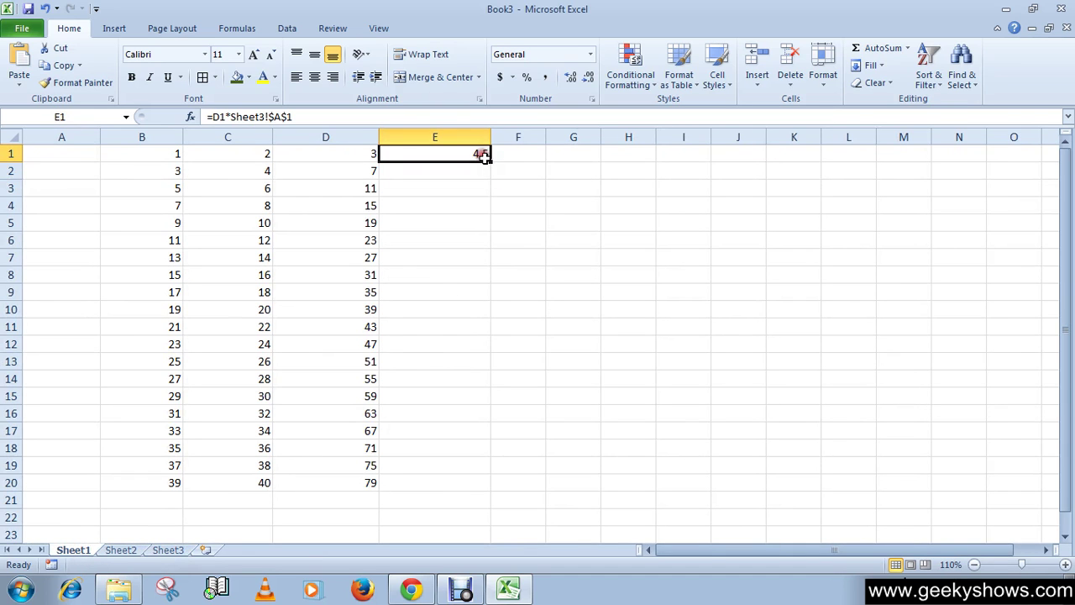
drag(490, 162, 493, 485)
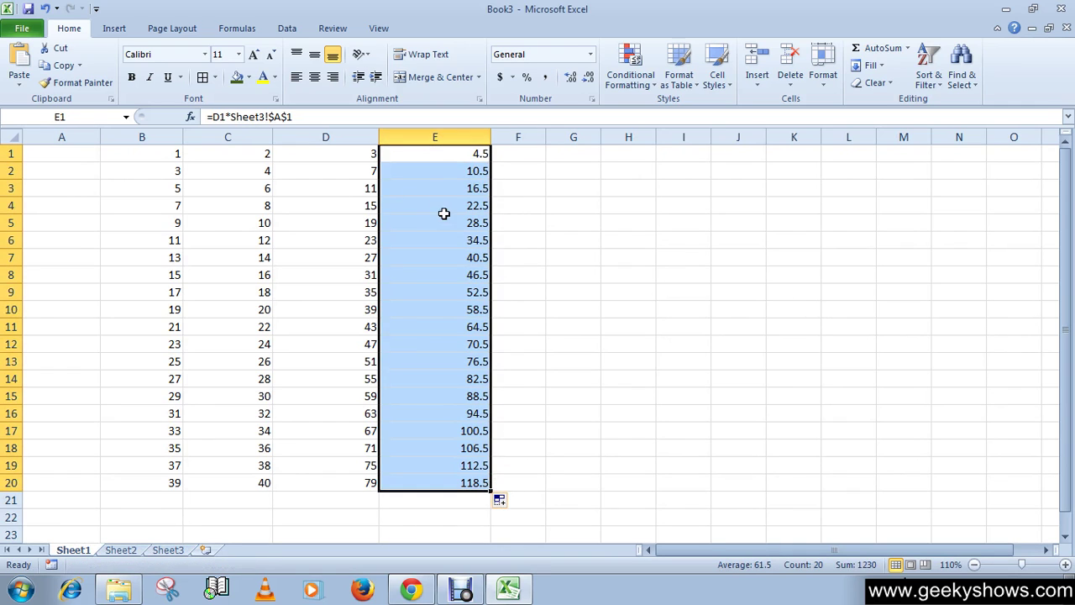
click(544, 202)
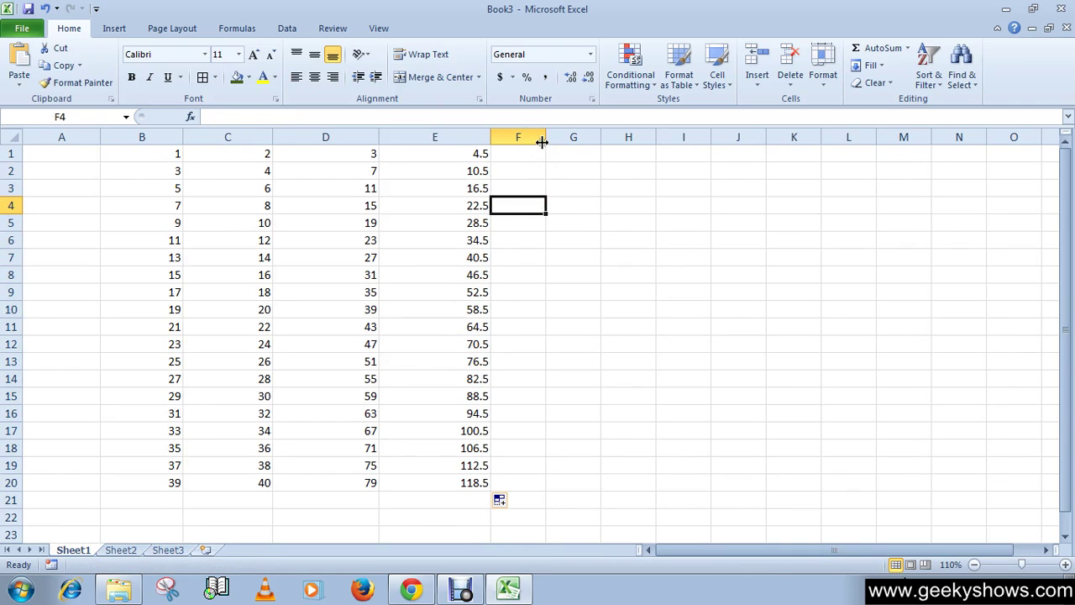
drag(546, 137, 603, 137)
click(479, 152)
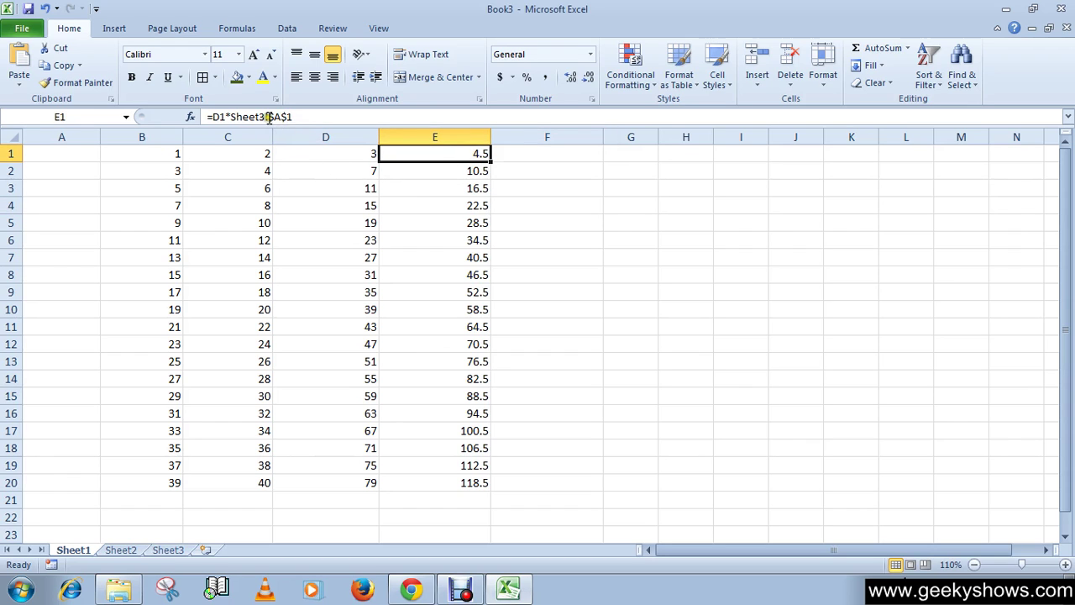
Enter the relative formula =D1*Sheet3!A1 in F1, showing 4.5.
click(547, 154)
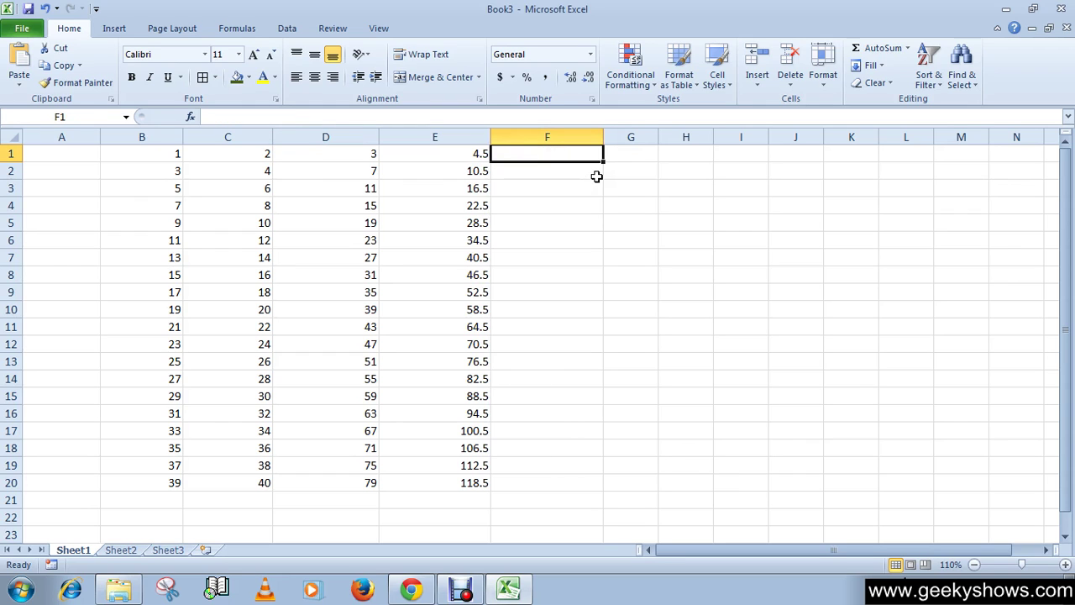
text(=)
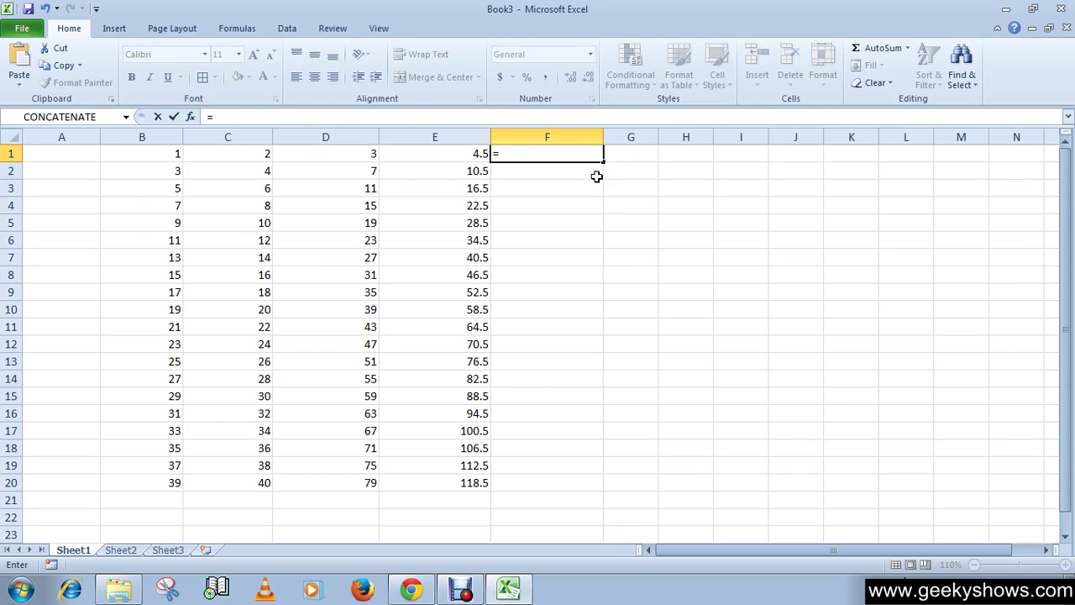
click(469, 158)
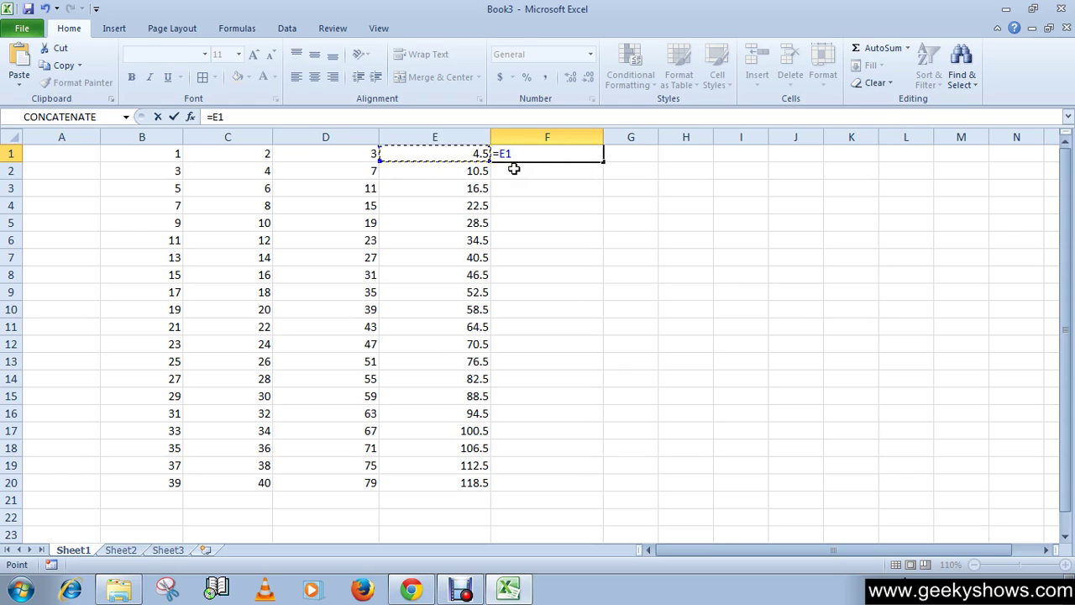
key(Escape)
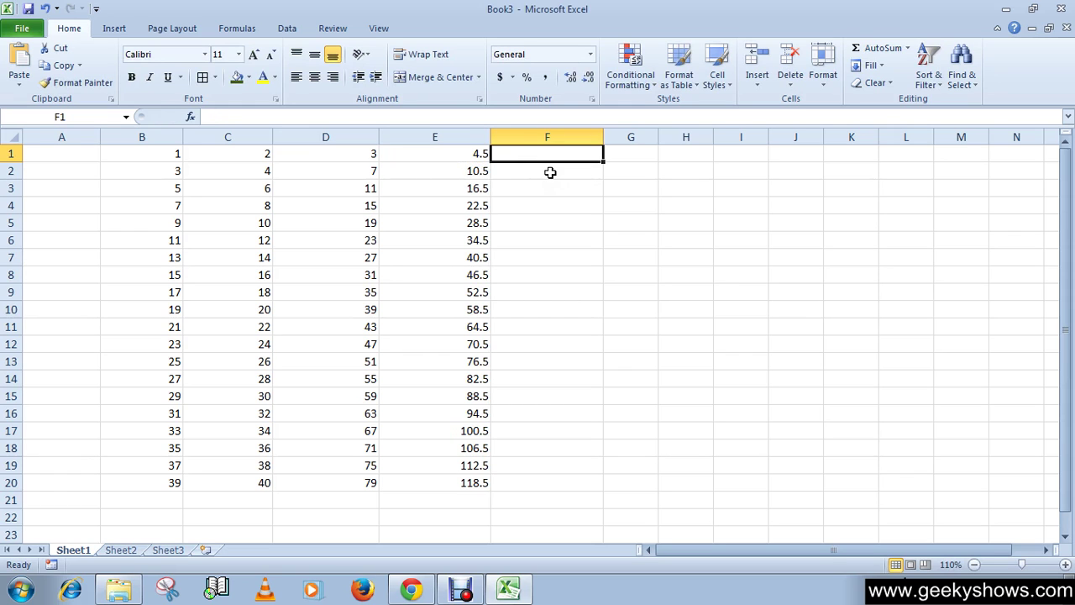
click(476, 155)
click(529, 153)
click(432, 160)
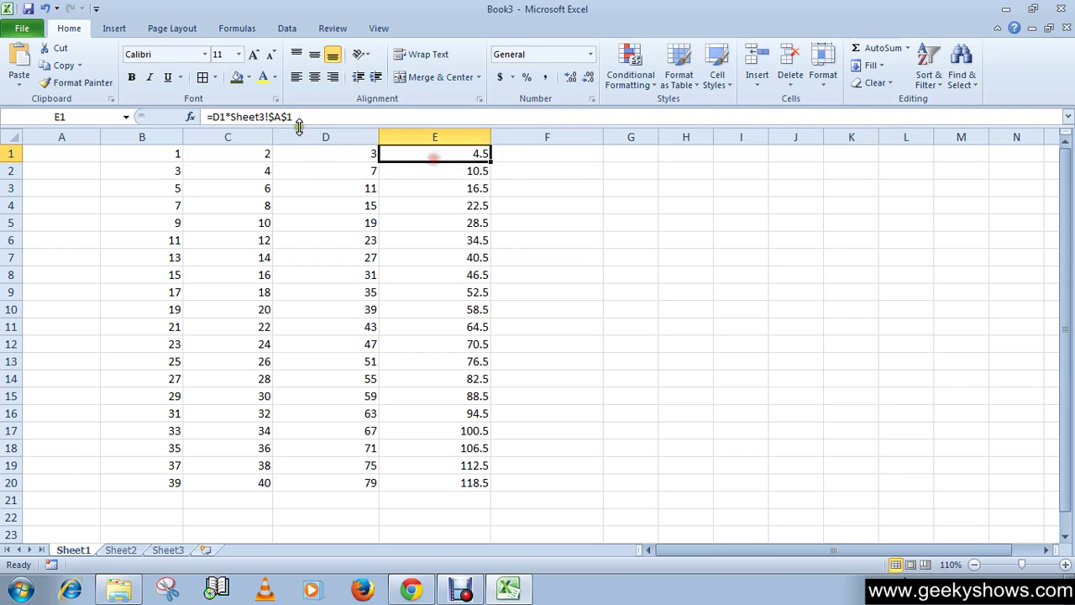
click(537, 167)
click(550, 155)
text(=)
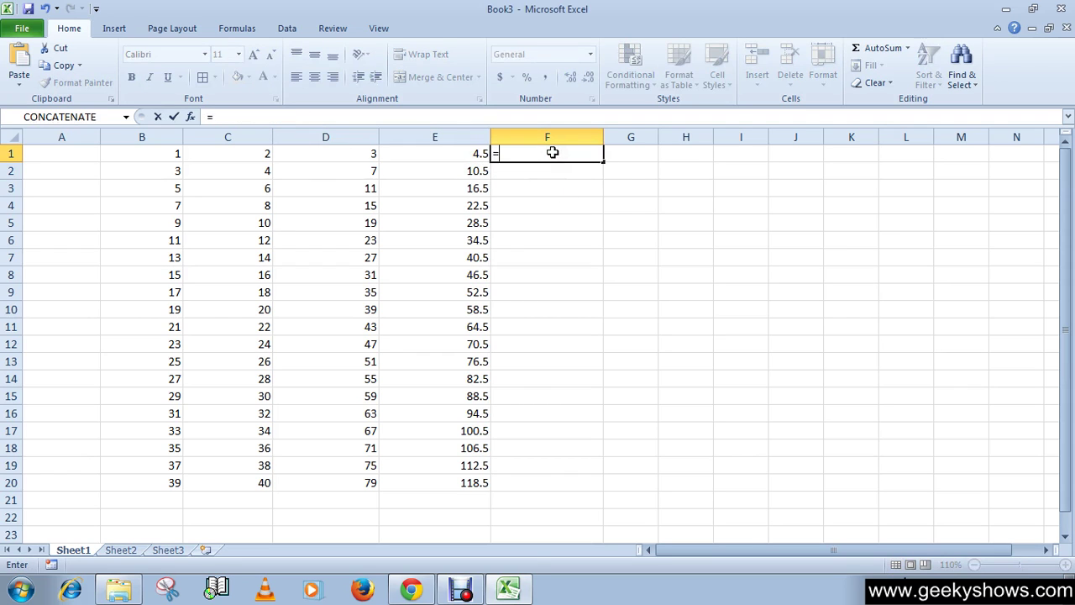
text(D)
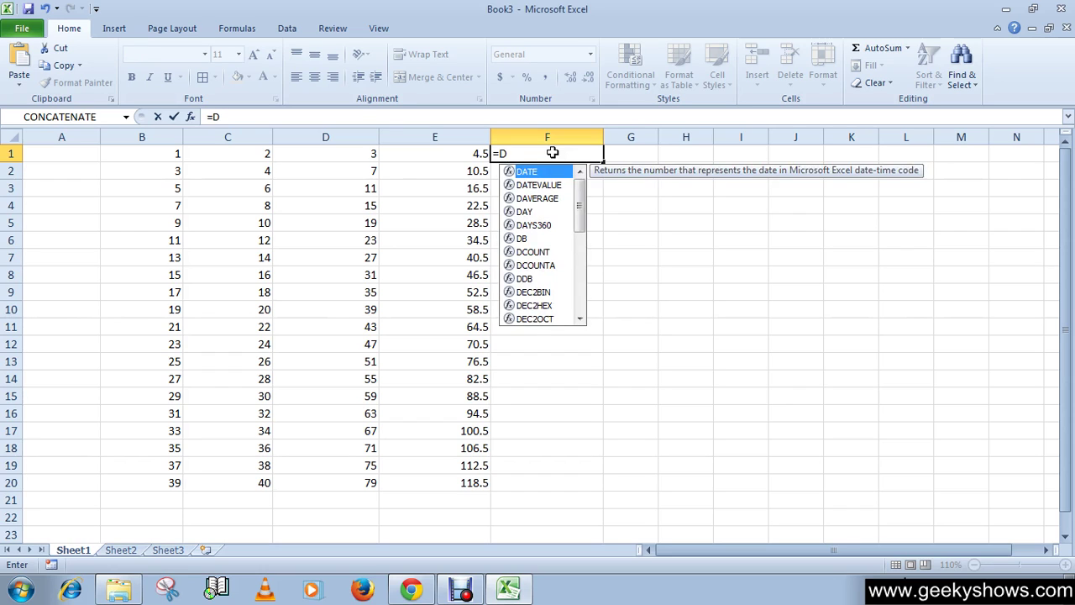
text(1)
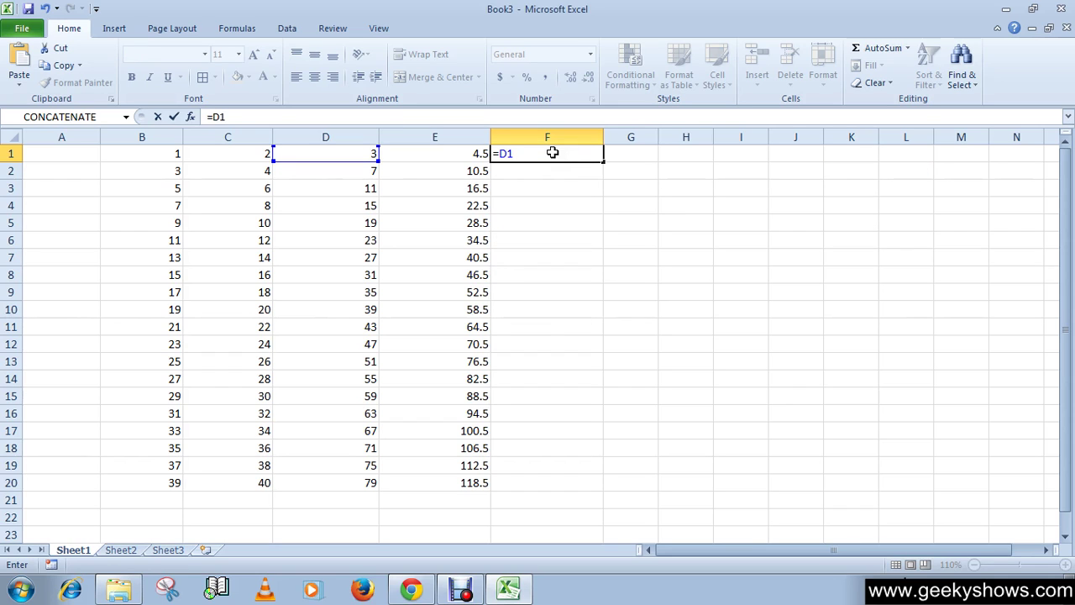
text(*S)
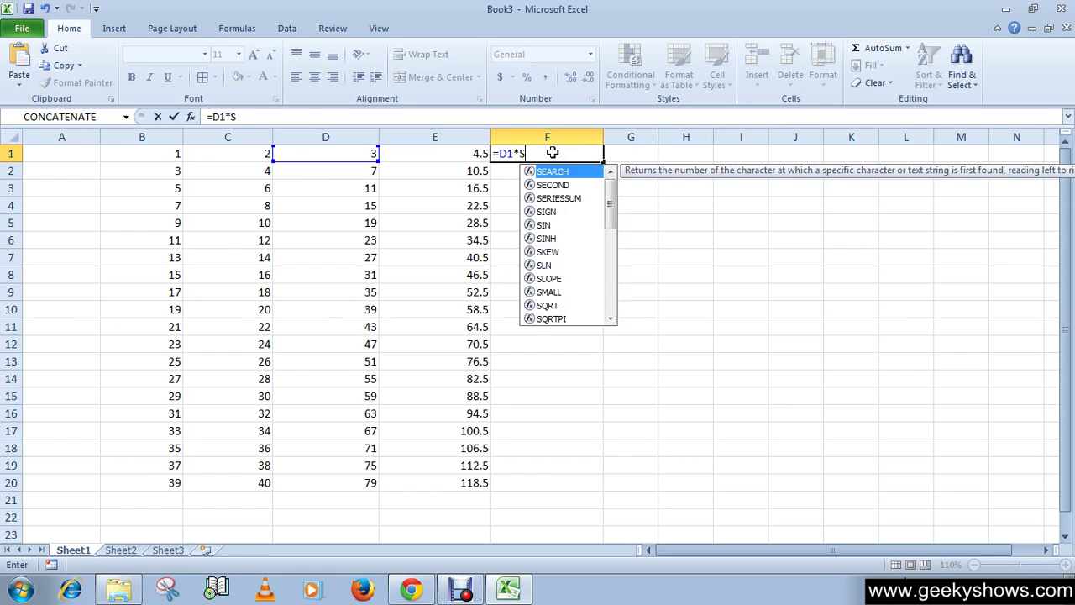
text(heet3!)
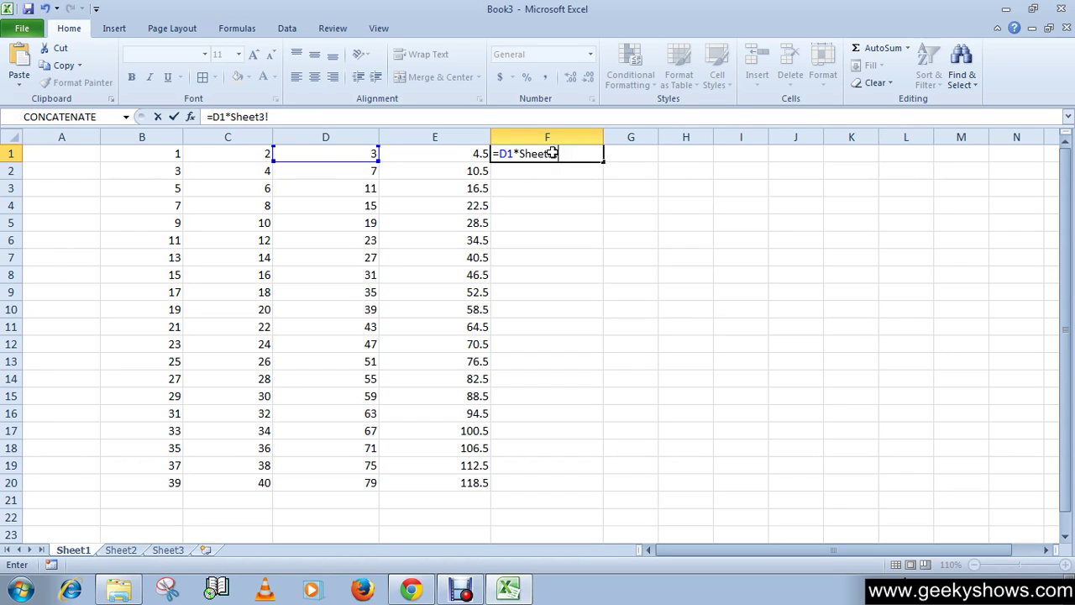
text(A1)
key(Return)
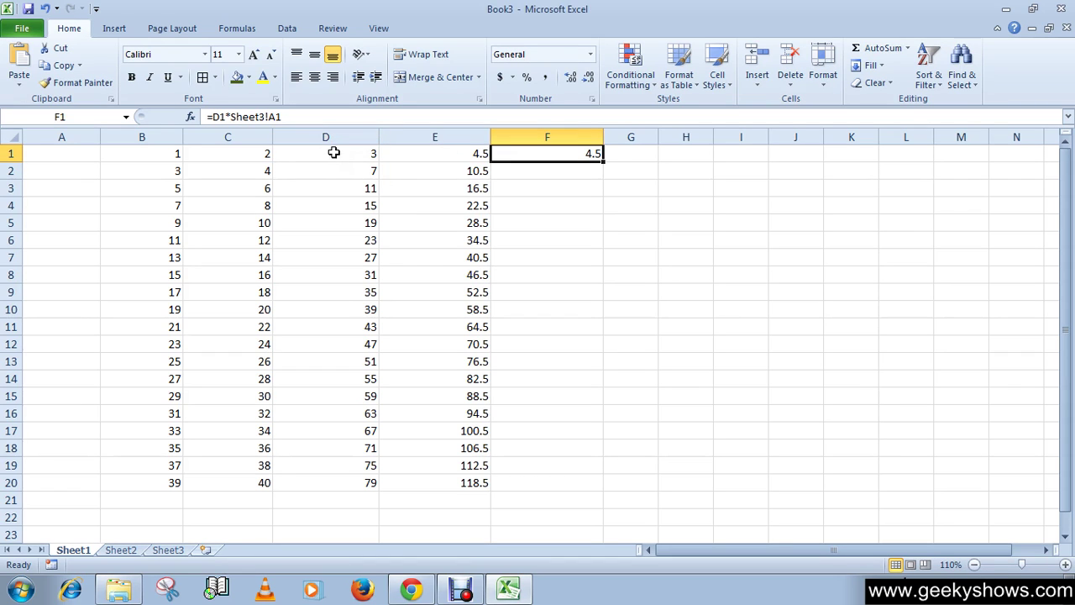
After checking Sheet3's A1, fill F1's relative formula to F20, leaving rows 2–20 at 0.
click(172, 550)
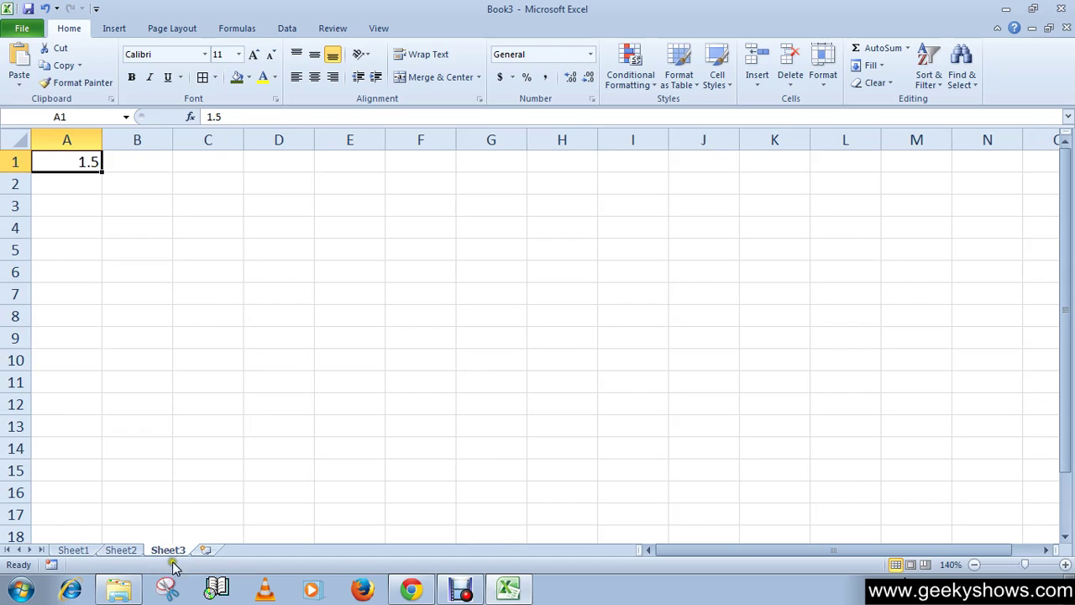
click(73, 551)
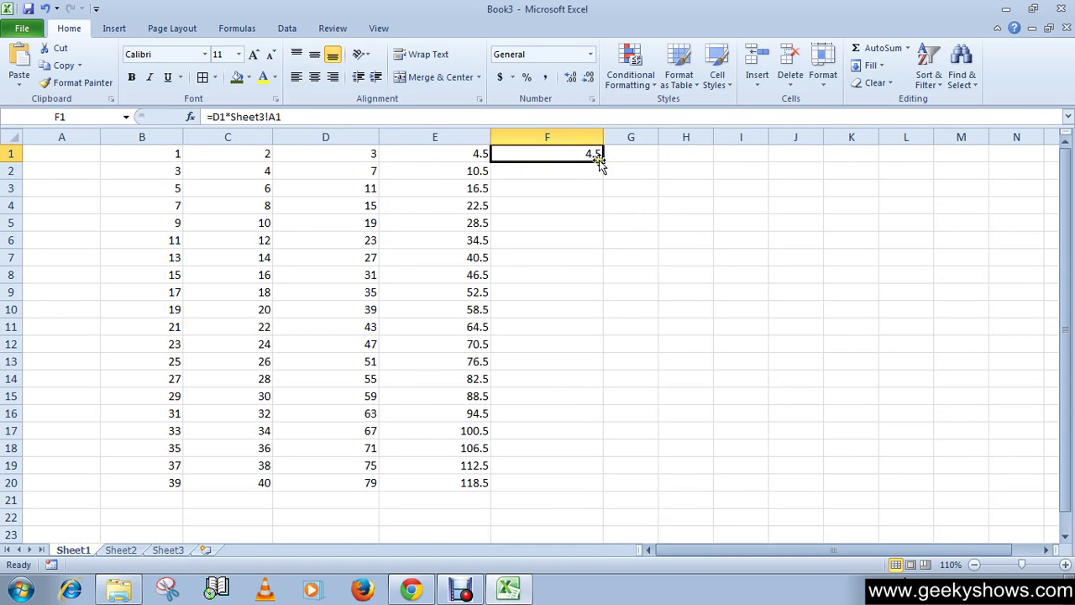
drag(603, 161, 610, 493)
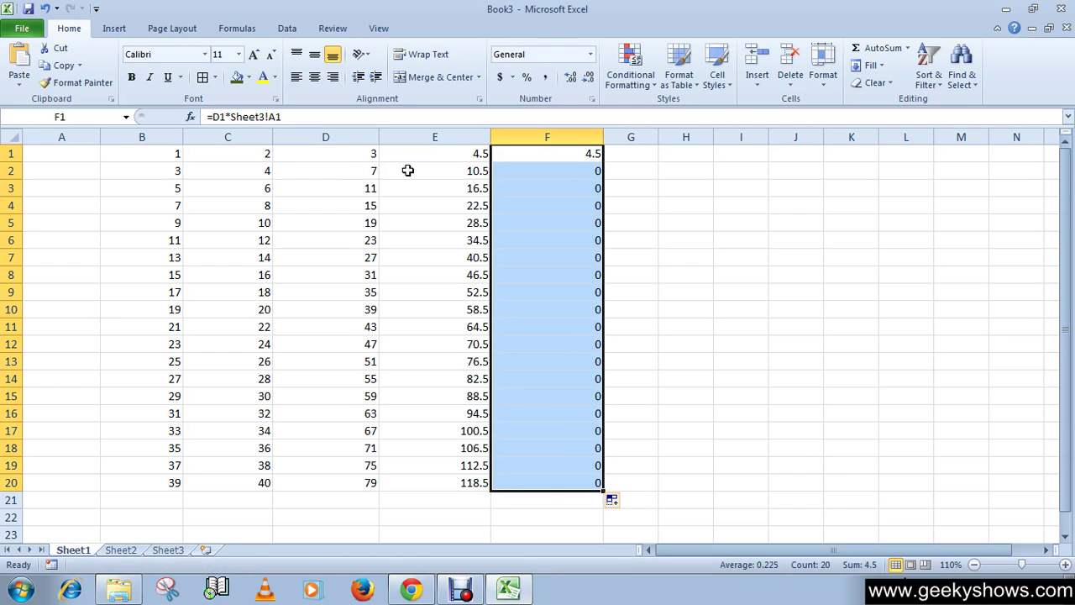
click(684, 179)
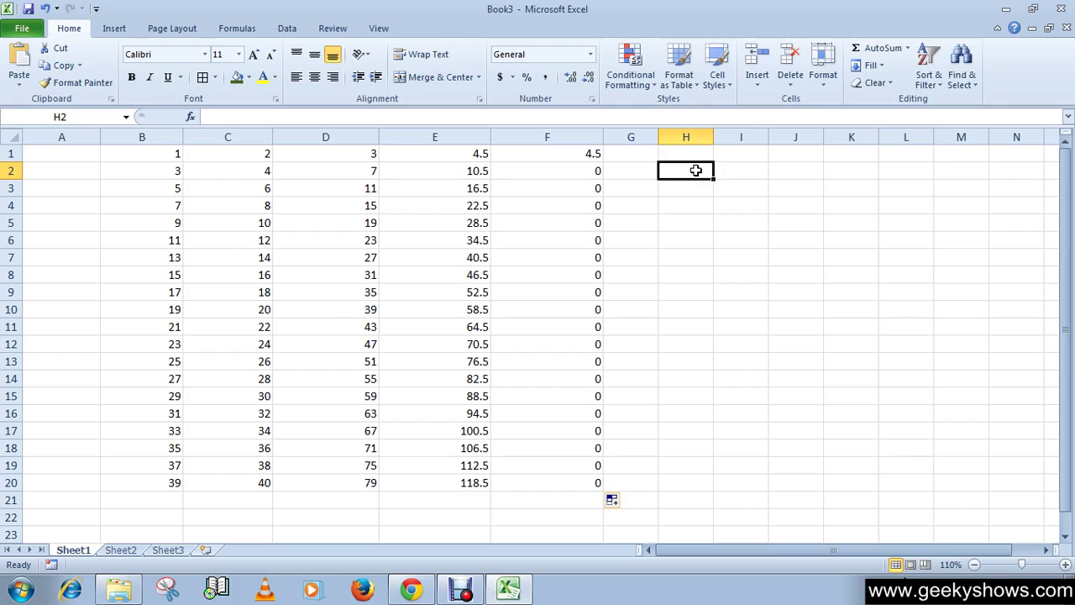
click(694, 206)
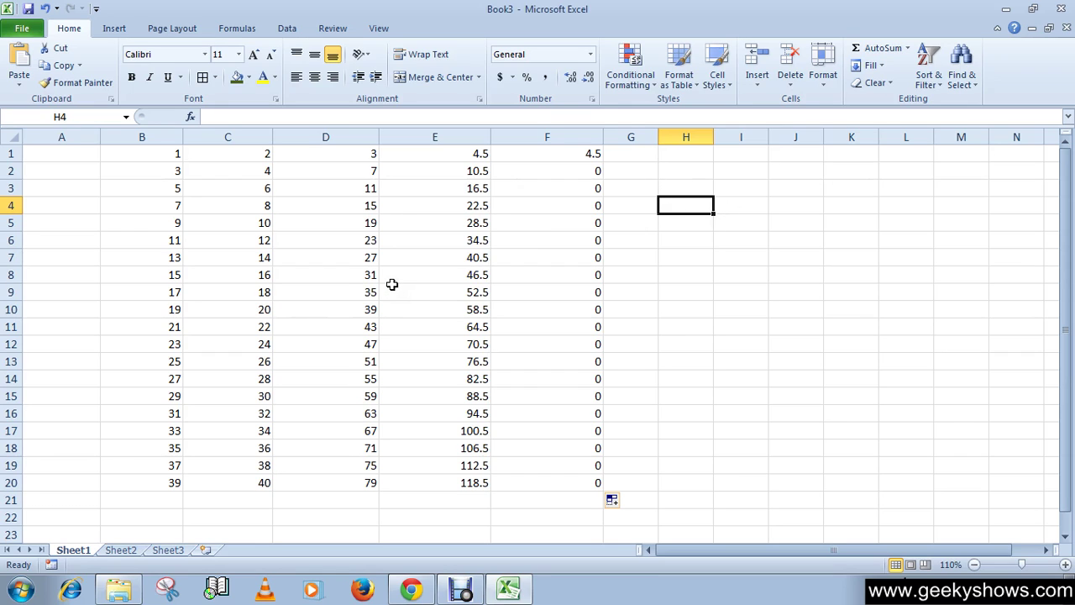
click(331, 157)
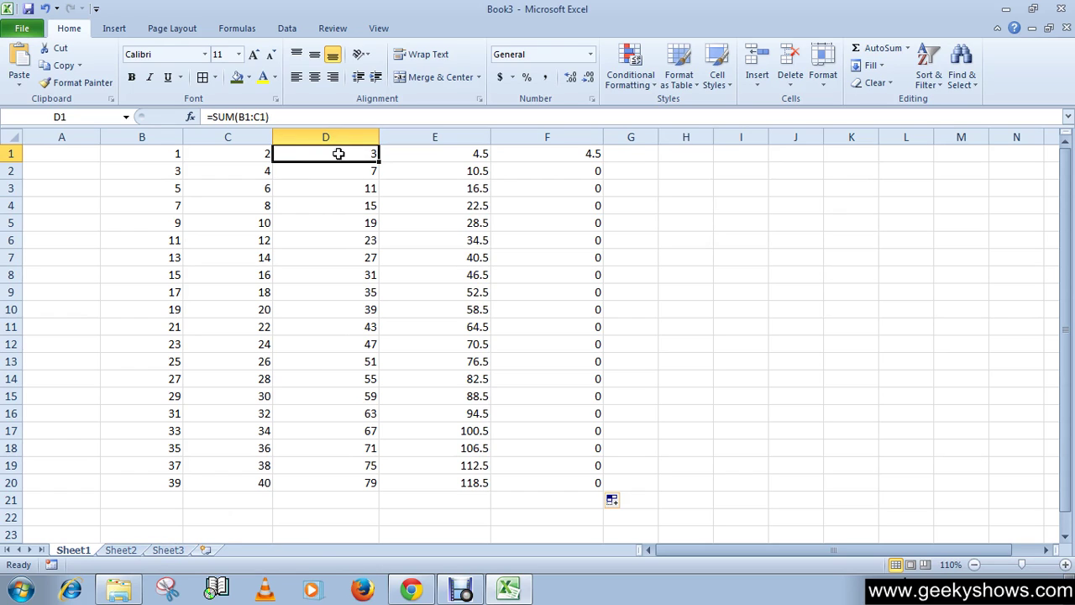
click(166, 550)
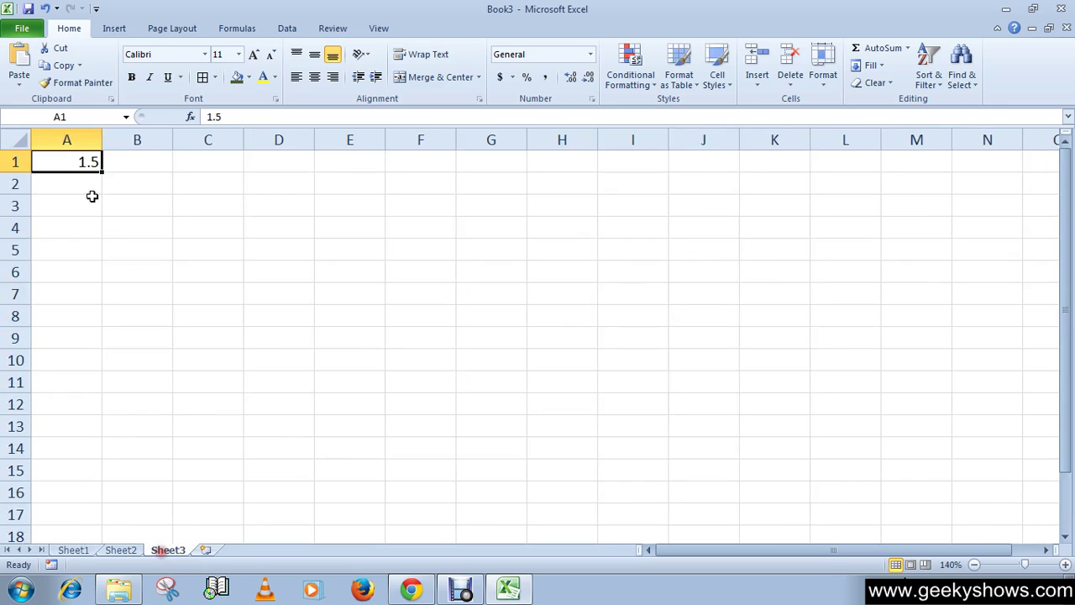
click(72, 550)
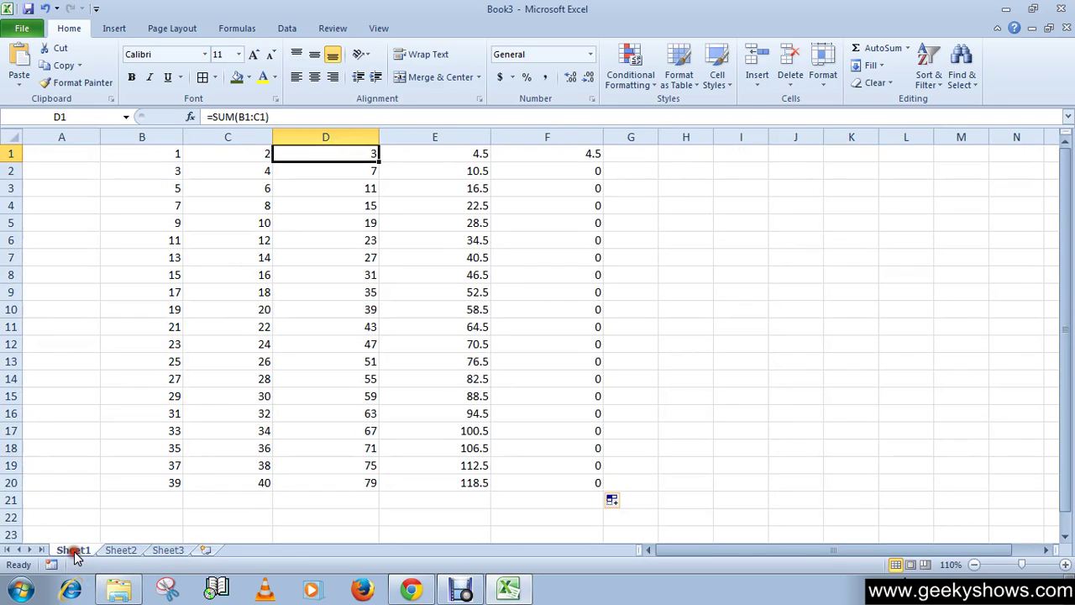
click(350, 168)
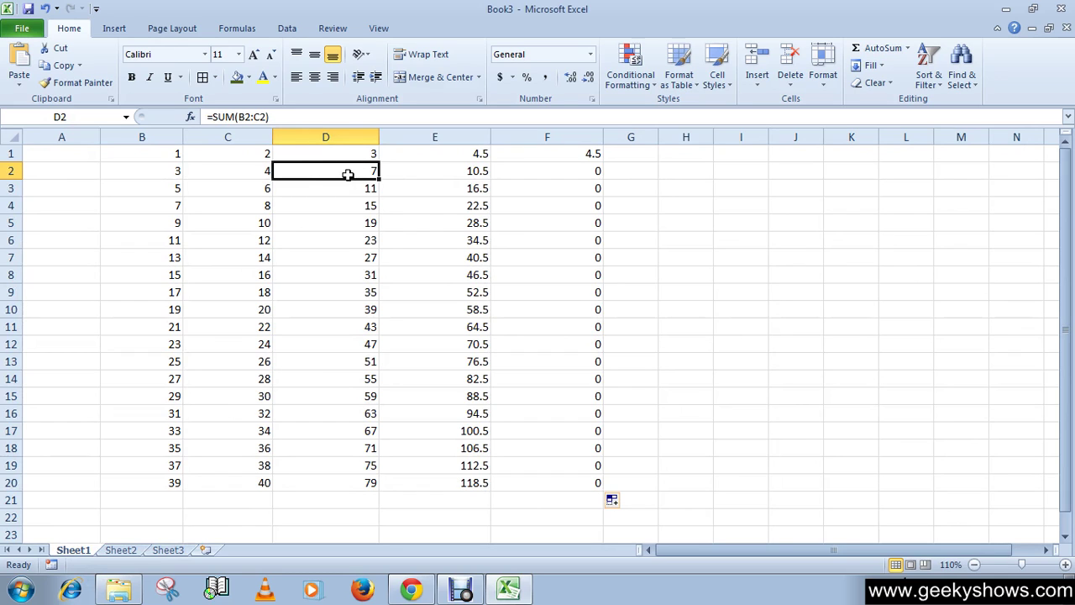
click(167, 549)
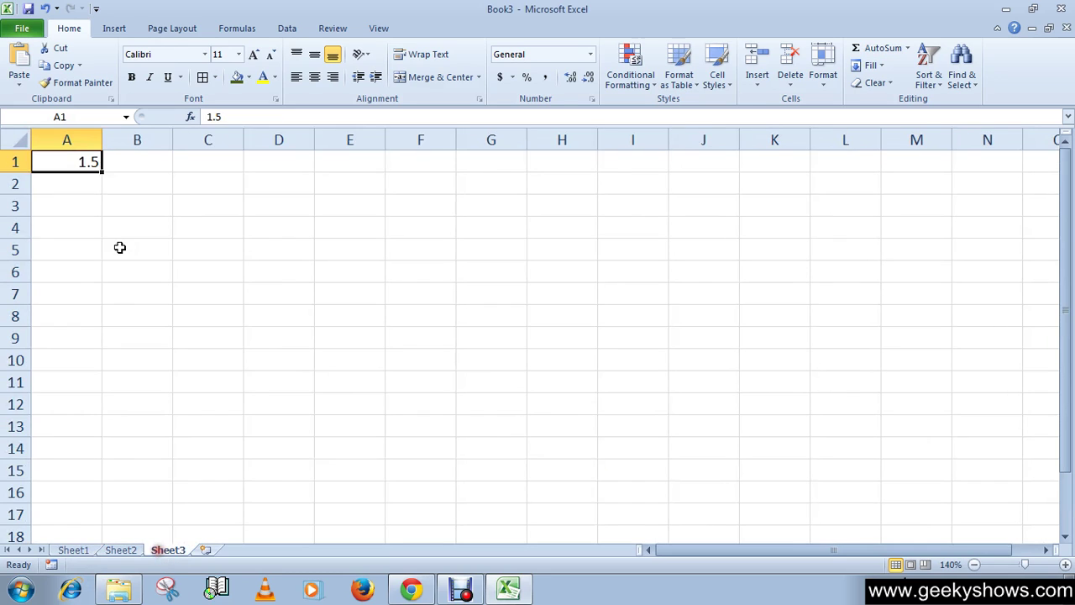
click(82, 183)
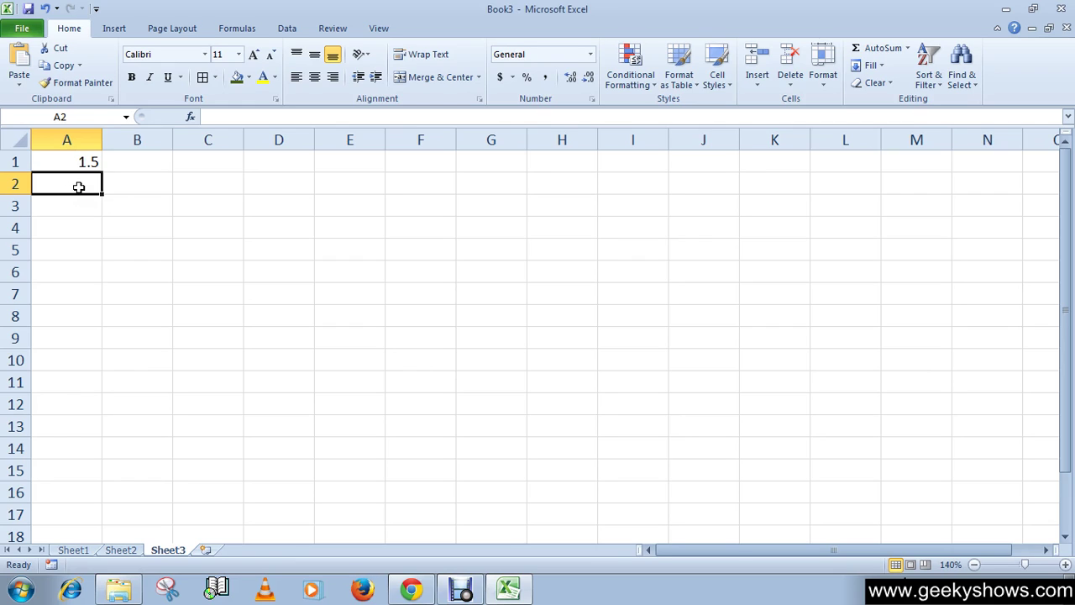
click(71, 204)
click(79, 180)
click(73, 549)
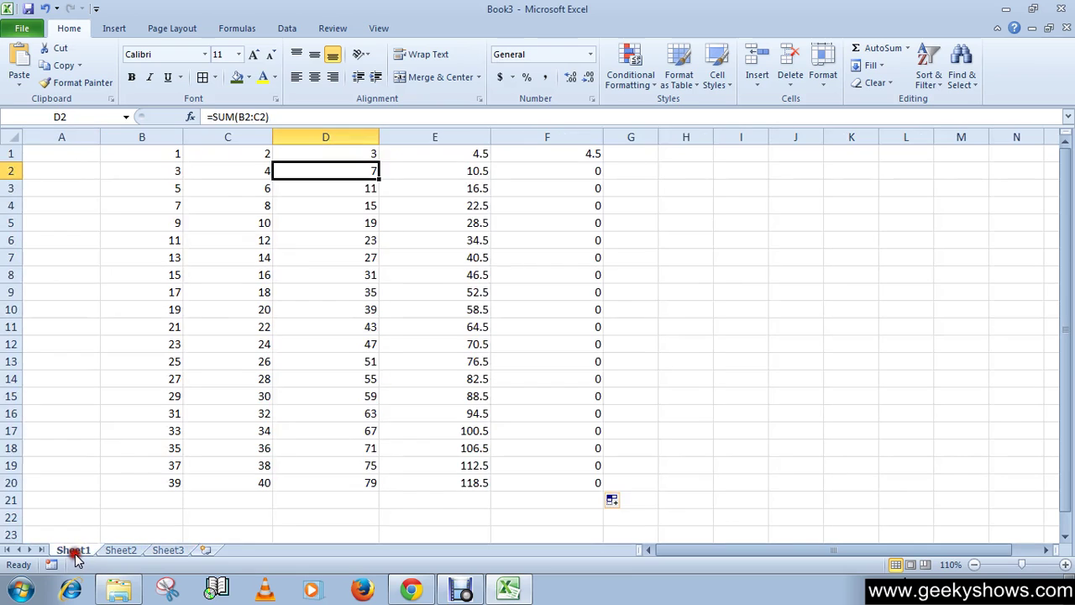
click(555, 176)
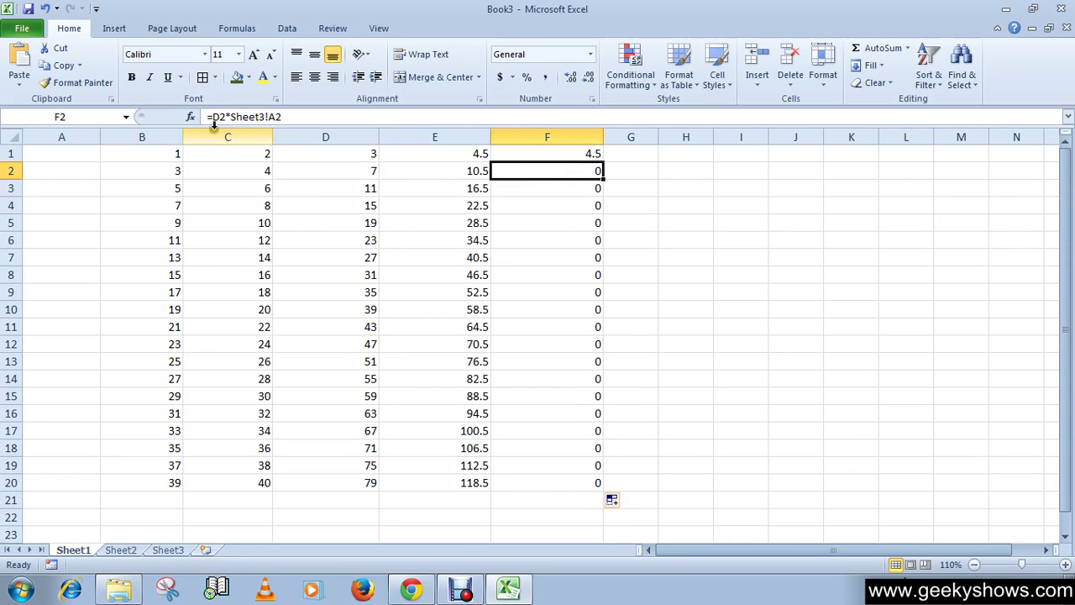
click(269, 117)
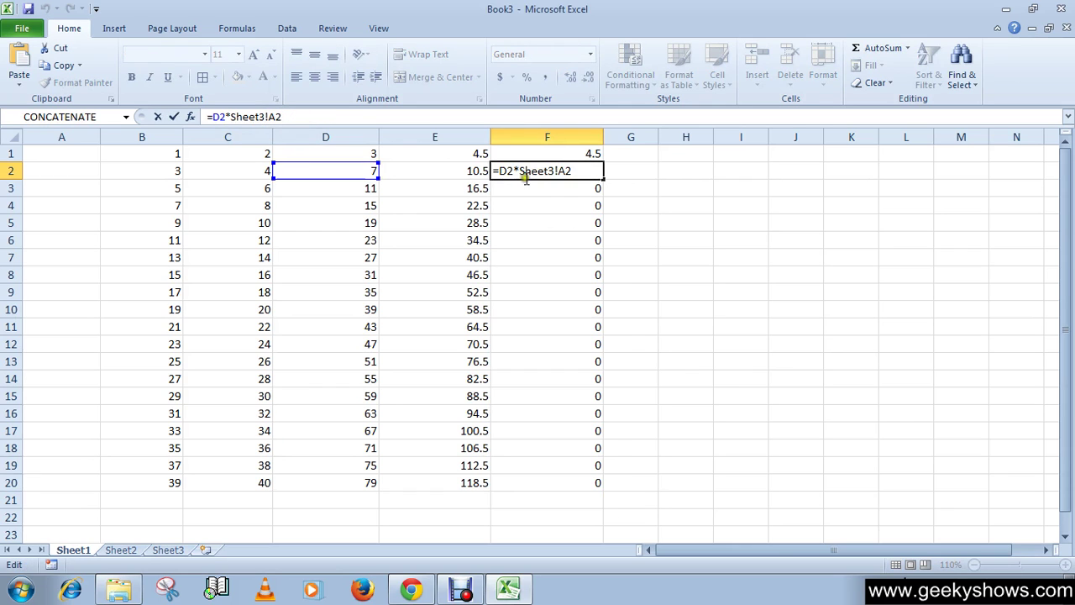
click(564, 194)
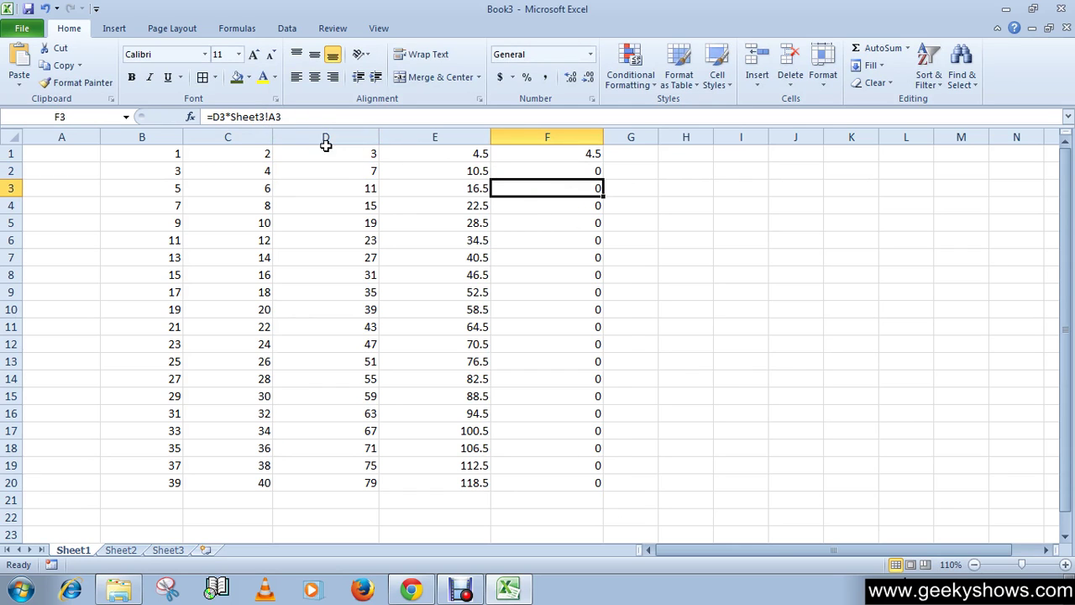
click(561, 210)
click(561, 237)
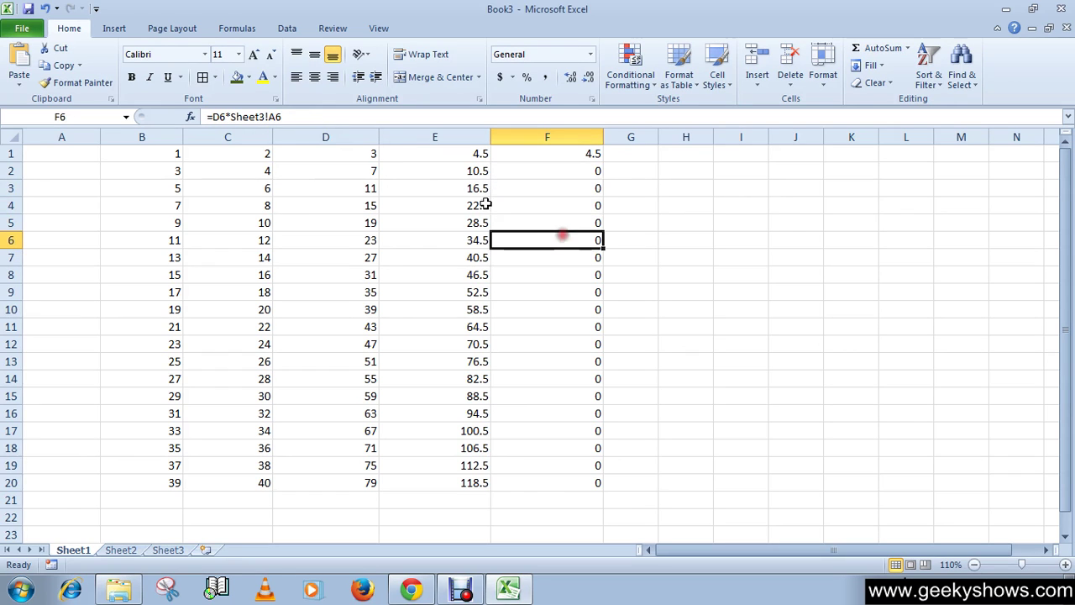
click(449, 173)
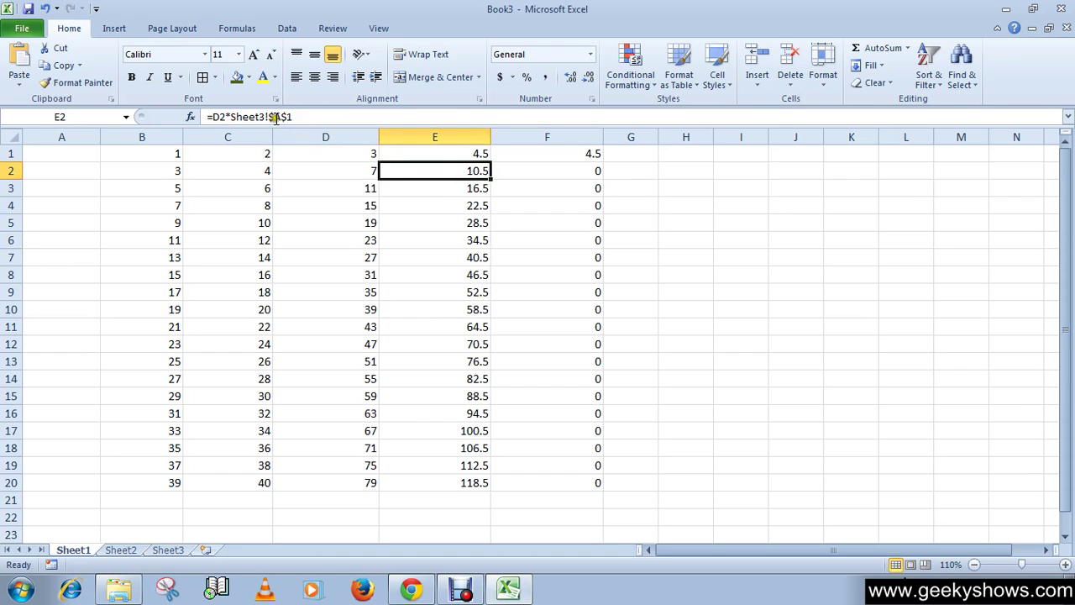
click(456, 153)
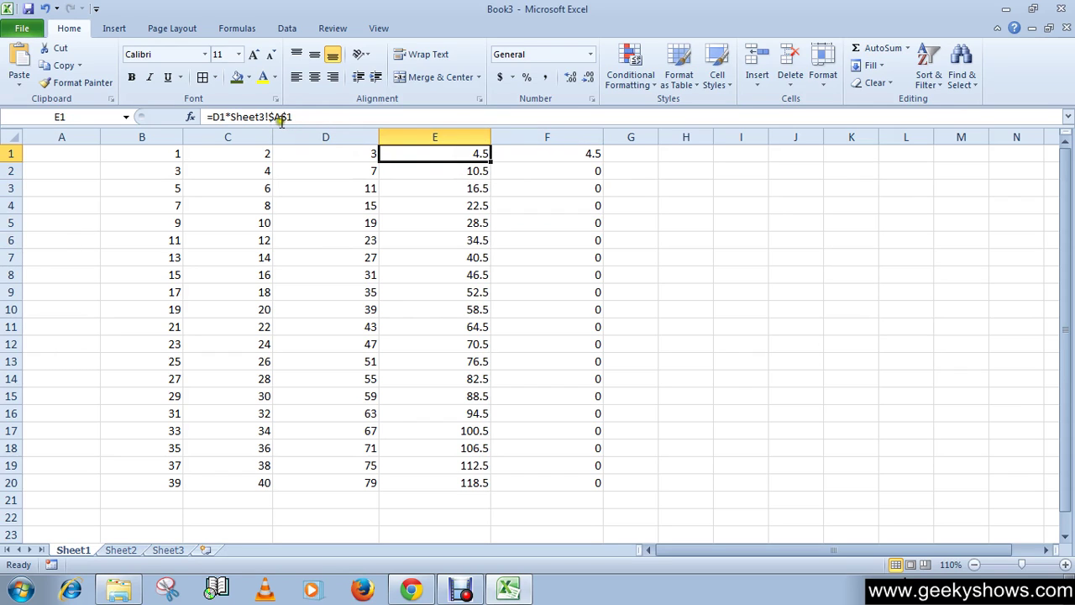
click(469, 172)
click(468, 189)
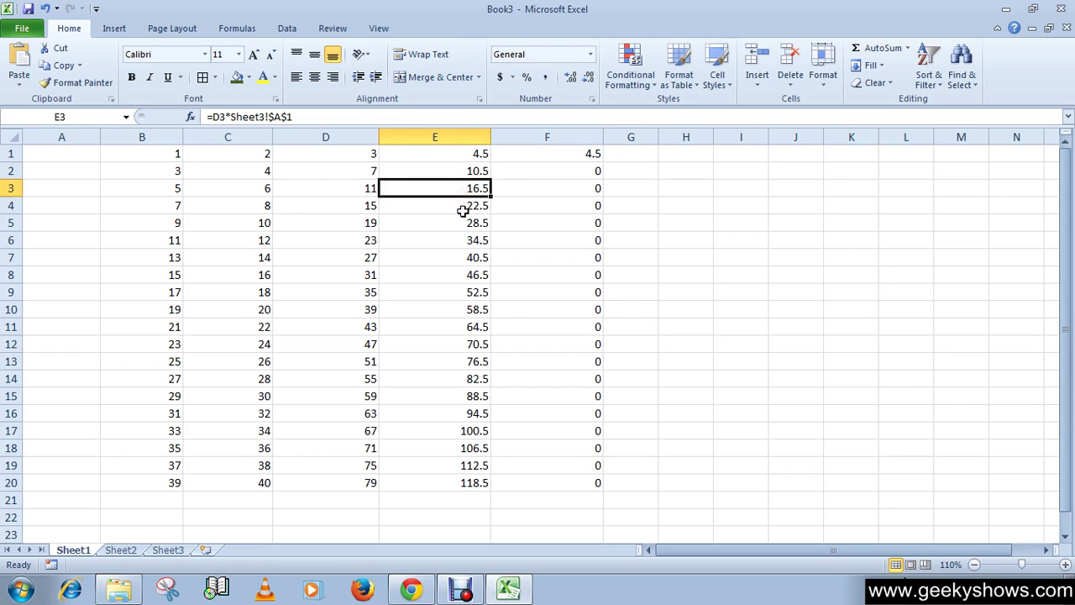
click(463, 208)
click(459, 225)
click(456, 255)
click(454, 275)
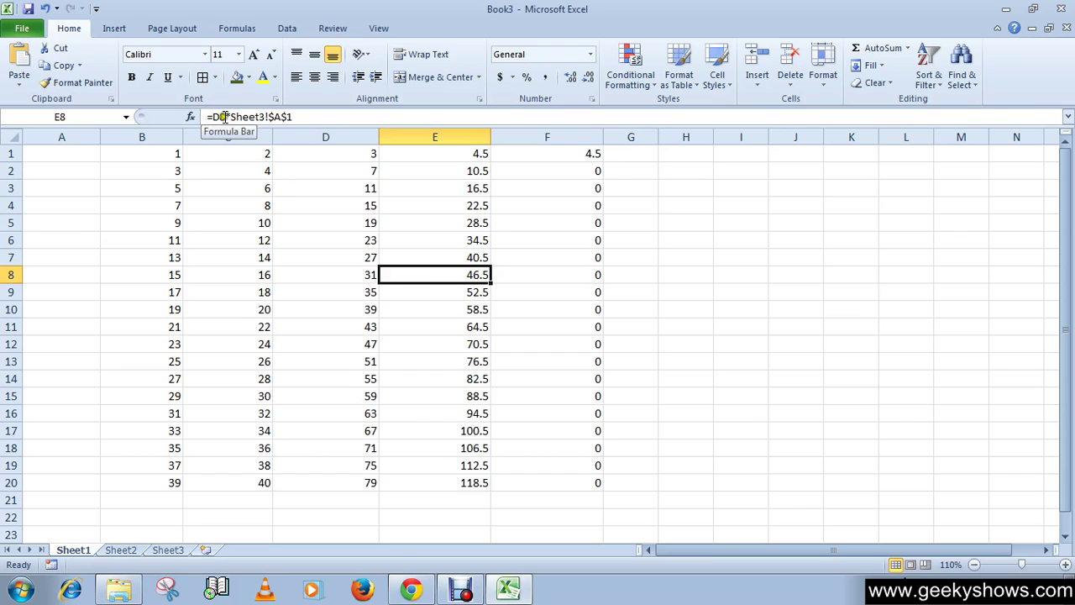
click(467, 296)
click(461, 321)
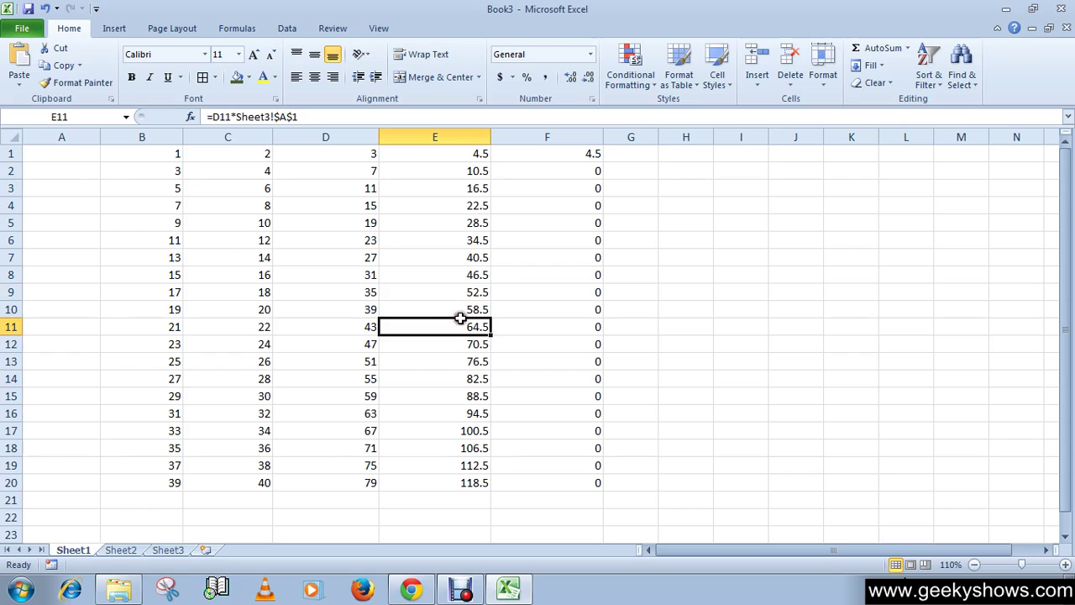
click(454, 344)
click(447, 379)
click(447, 429)
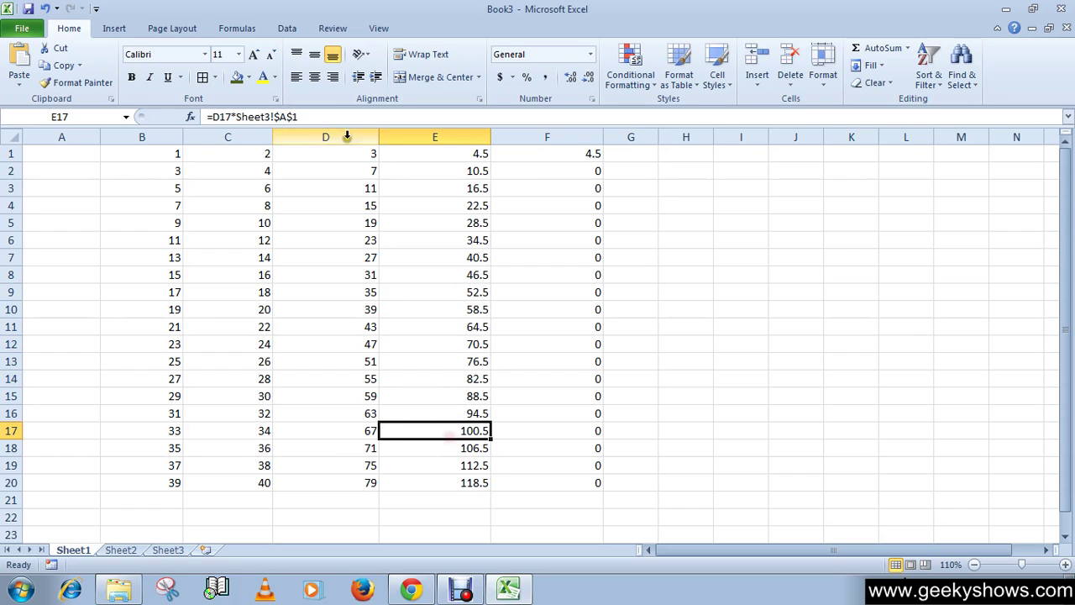
click(466, 185)
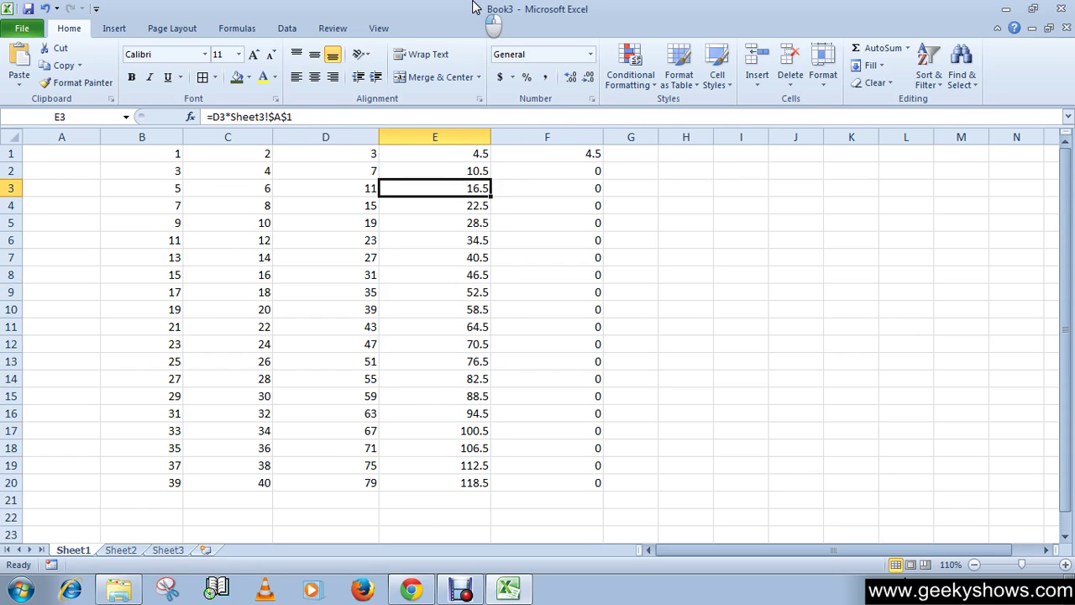